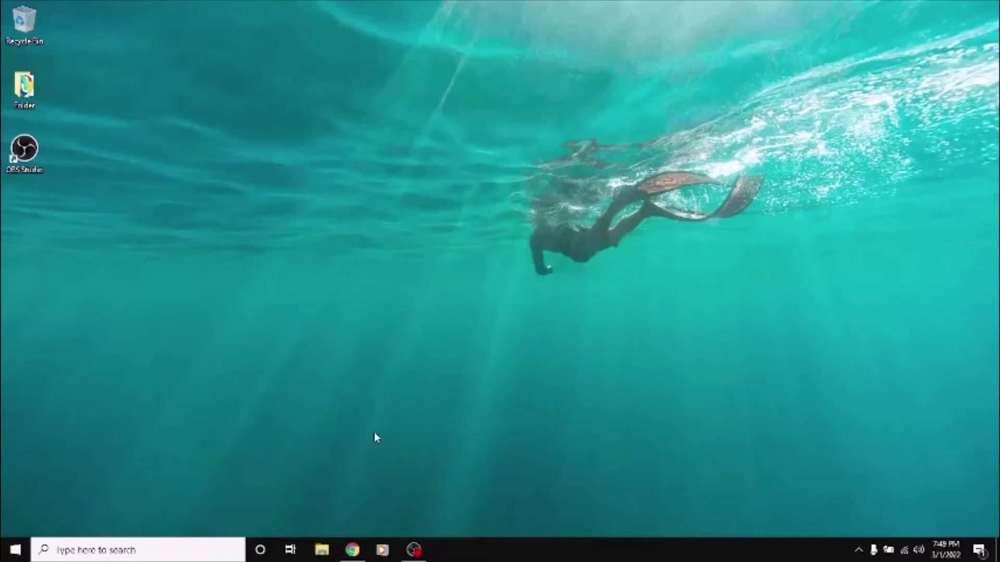
# Download the whole Windows Belgrade V2022 folder from Google Drive as a zip file, and close the browser
pyautogui.click(352, 550)
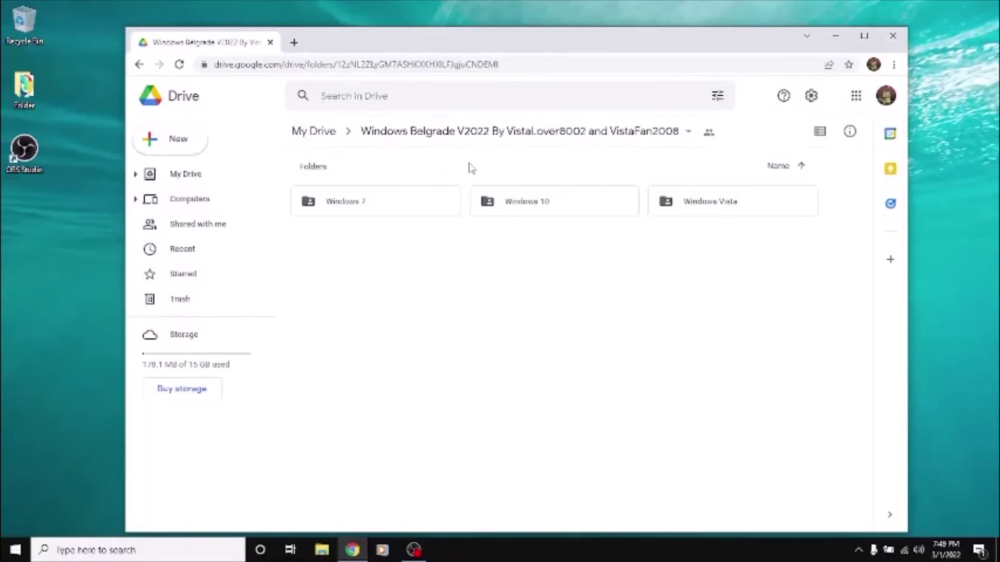
pyautogui.click(451, 135)
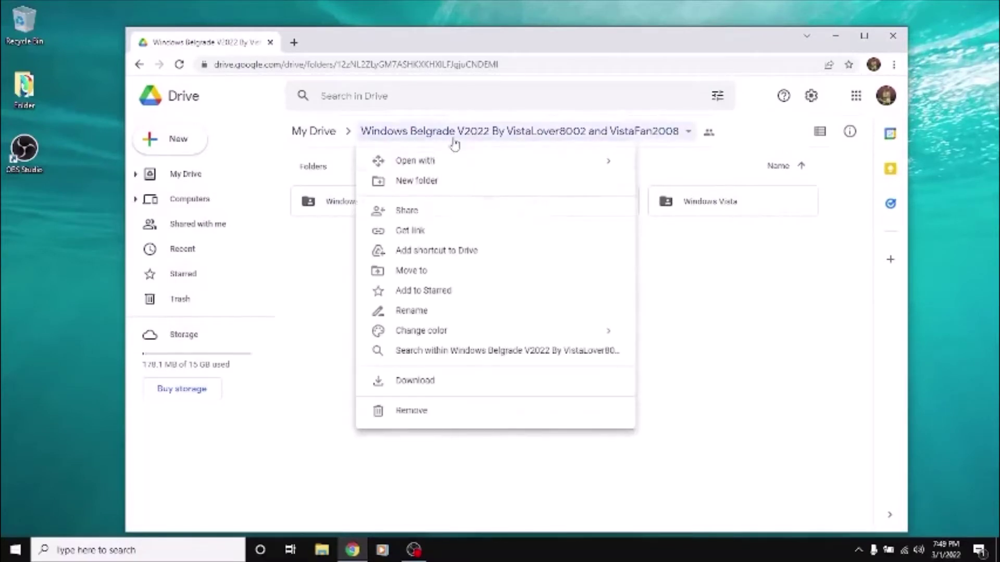
pyautogui.click(442, 381)
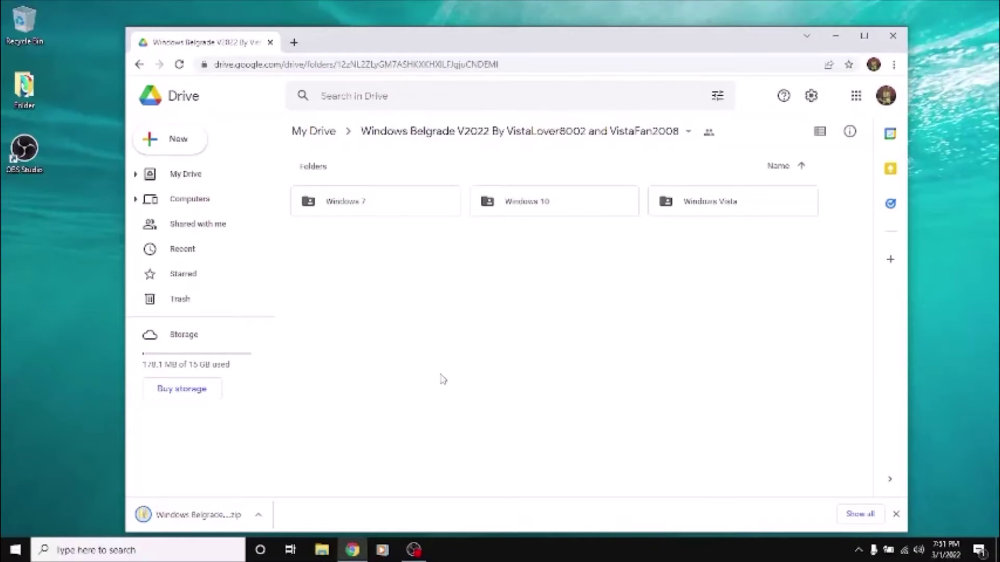
pyautogui.click(899, 36)
# Extract the downloaded Windows Belgrade V2022 zip file to the Desktop, and close the folder windows
pyautogui.click(322, 550)
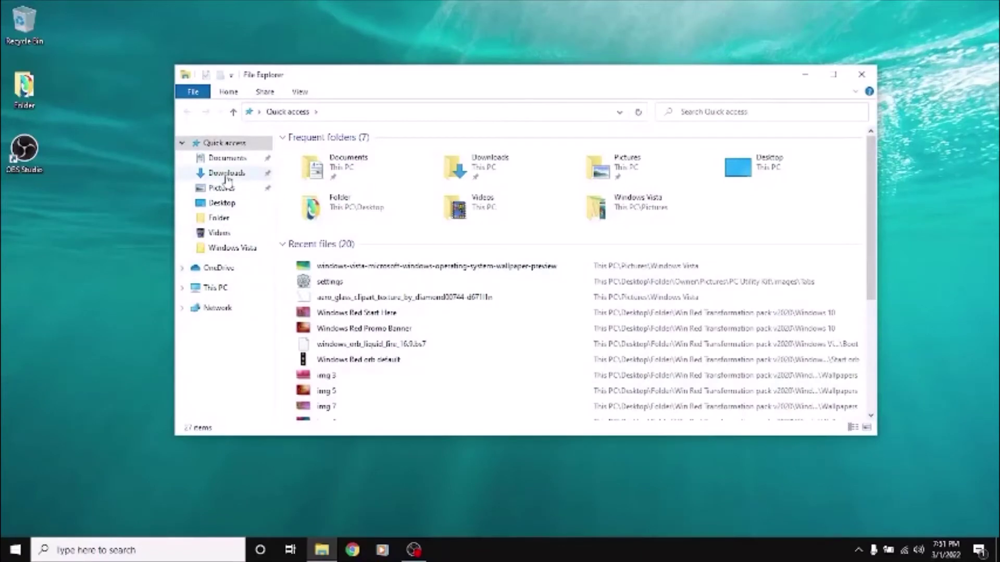
pyautogui.click(244, 177)
pyautogui.click(334, 171)
pyautogui.rightClick(333, 171)
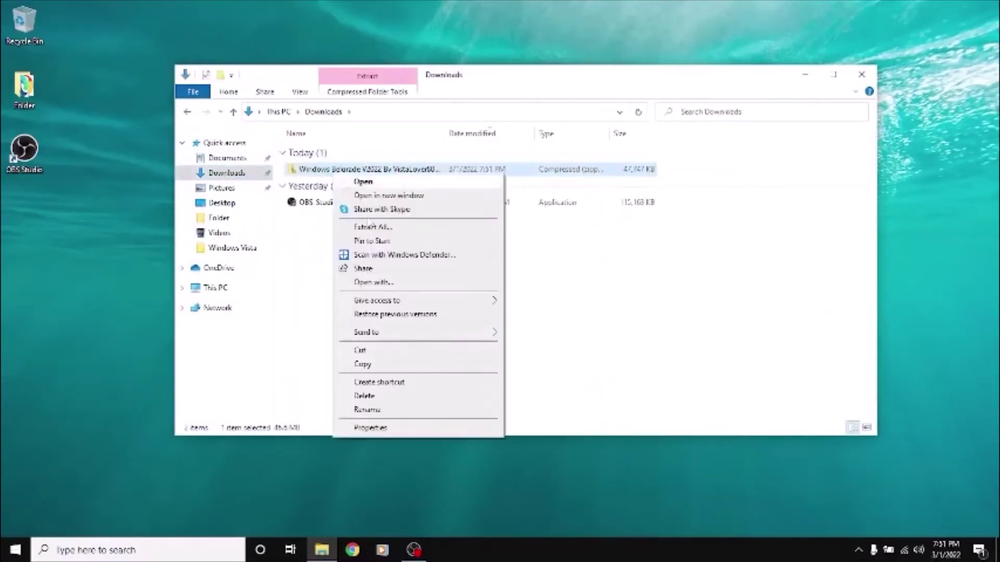
pyautogui.click(373, 227)
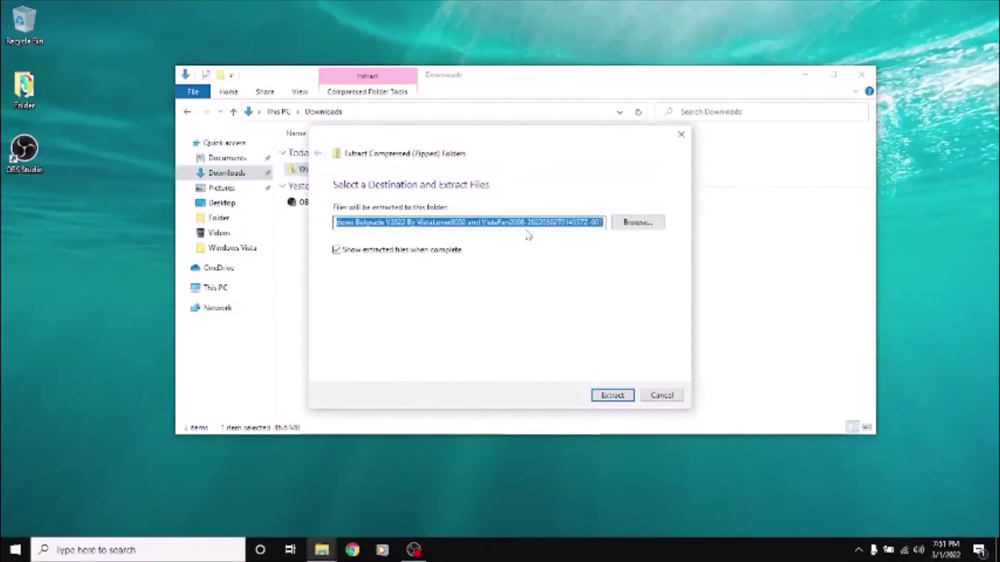
pyautogui.click(629, 229)
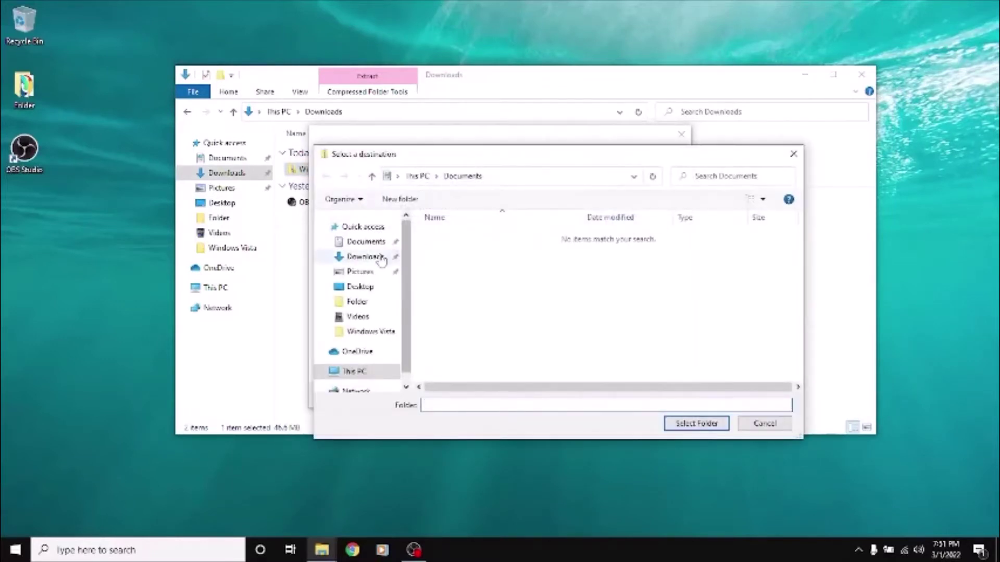
pyautogui.click(364, 287)
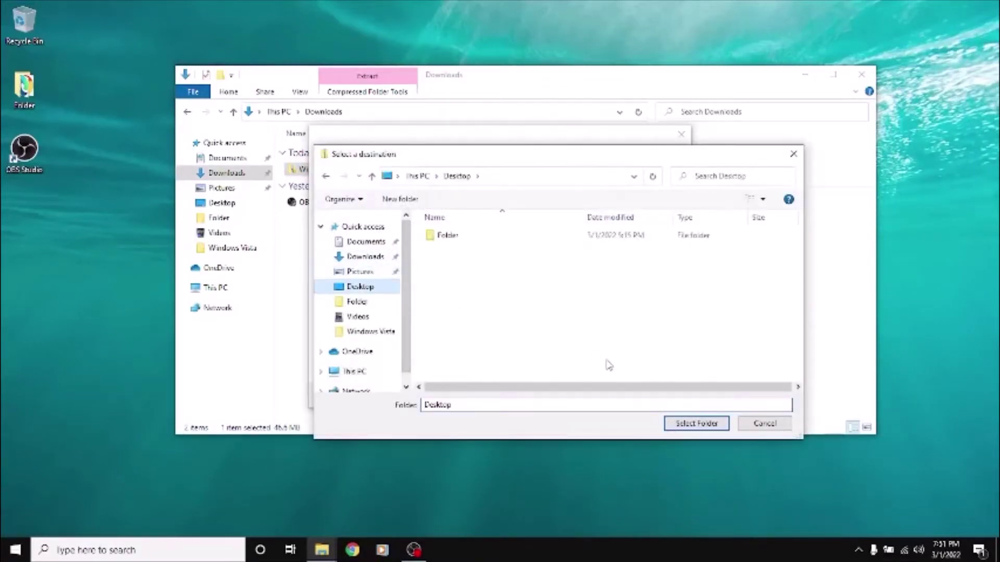
pyautogui.click(697, 423)
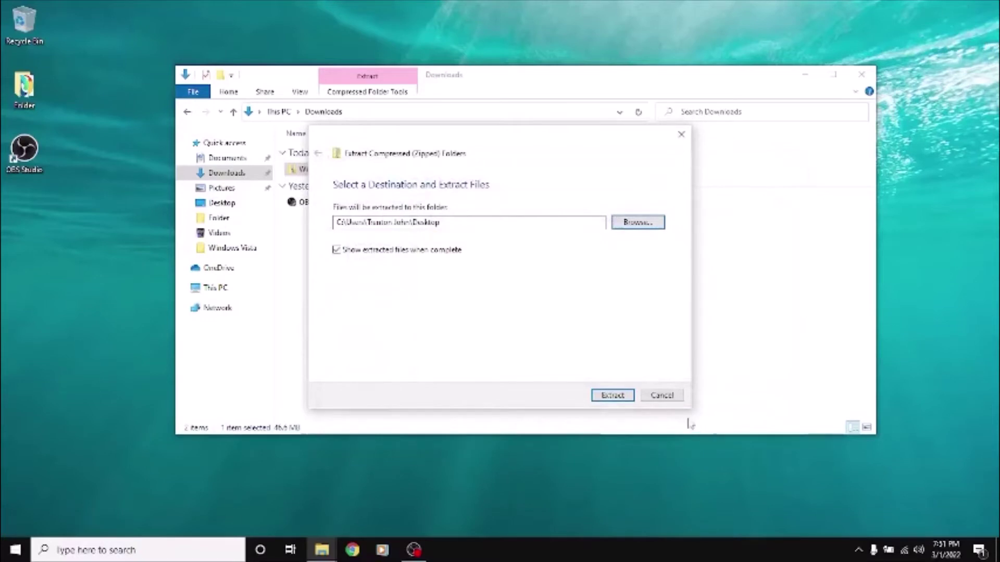
pyautogui.click(613, 396)
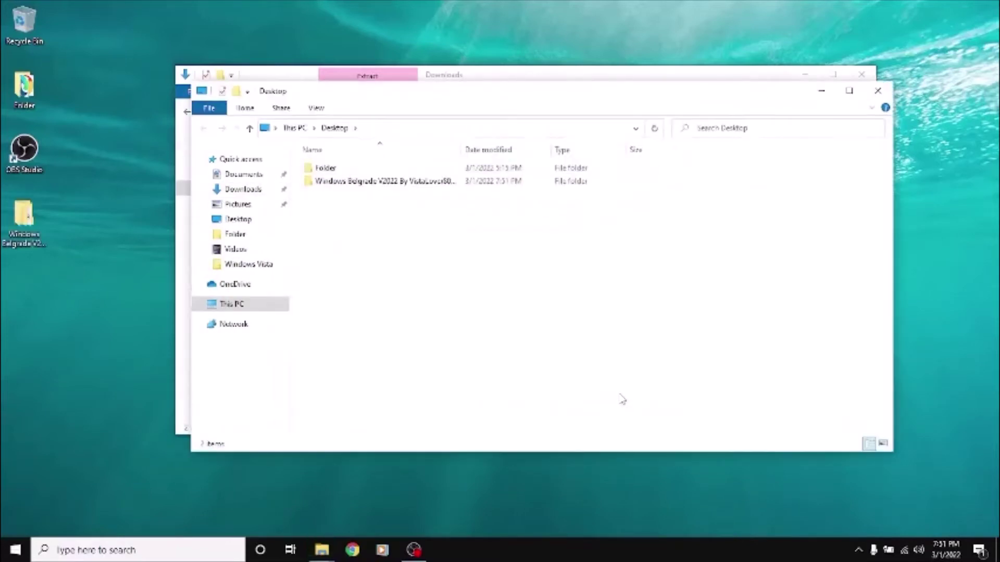
pyautogui.click(877, 91)
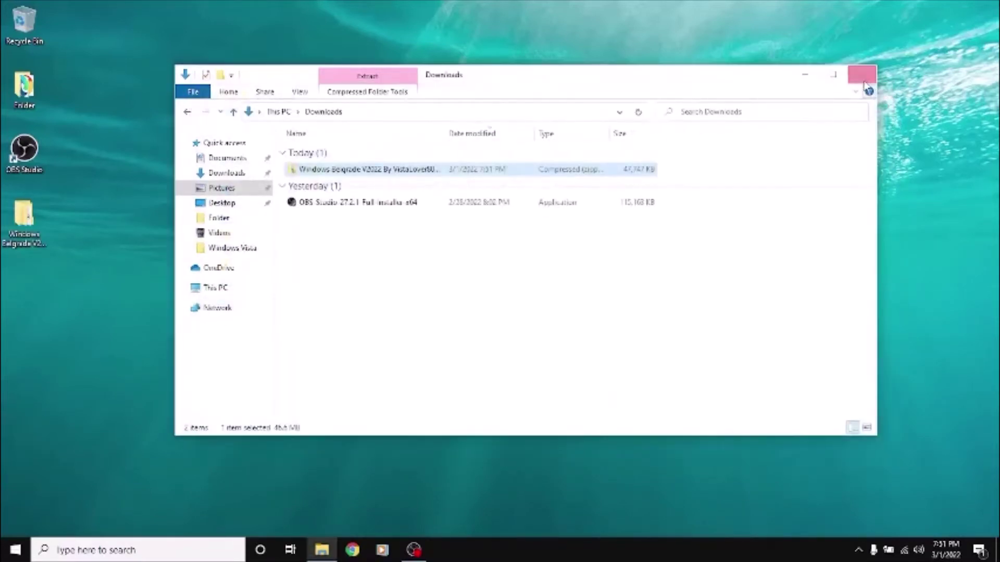
pyautogui.click(862, 75)
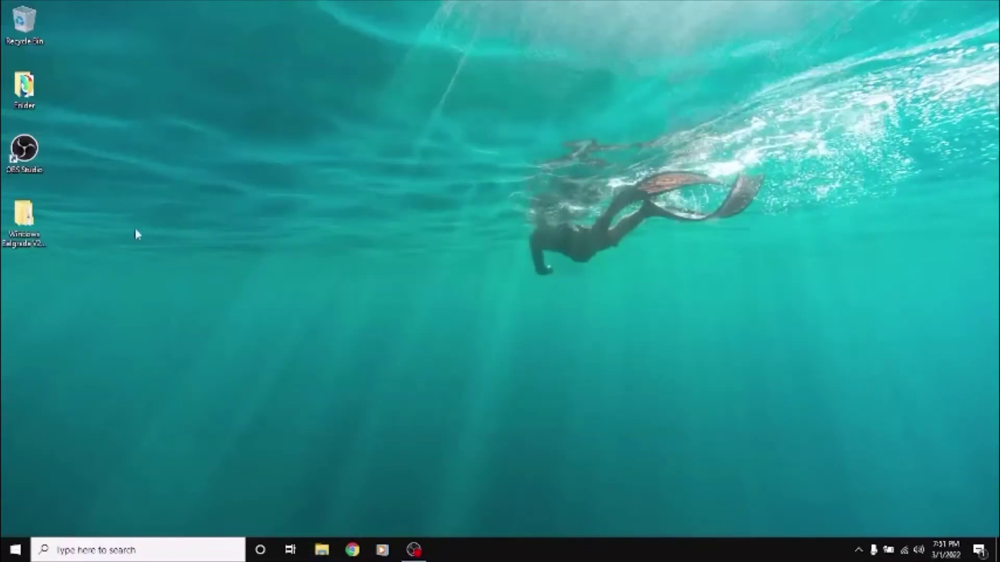
# Open the Classic Shell download website from the shortcut in the extracted pack's Windows 10, Desktop - Copy folder
pyautogui.doubleClick(24, 219)
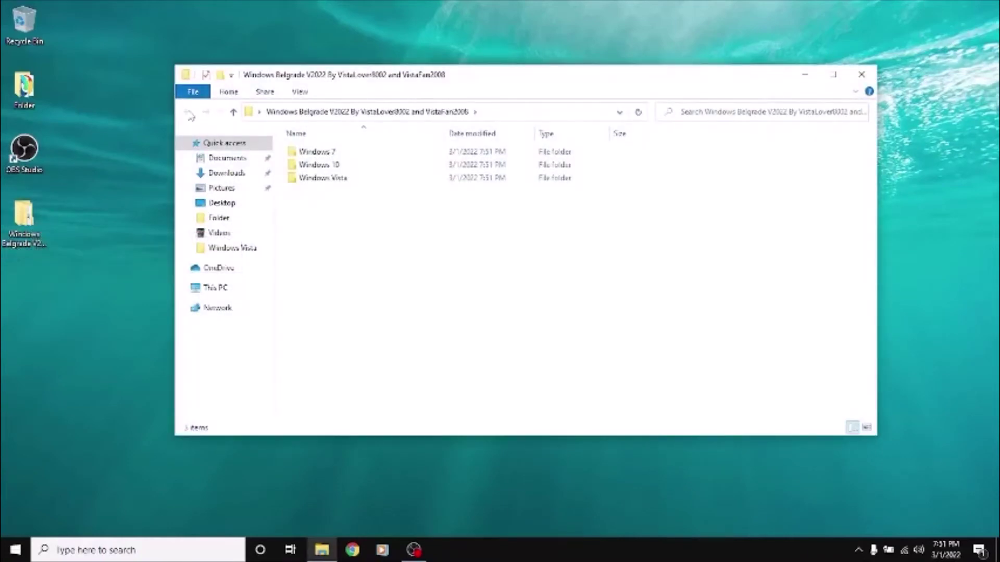
pyautogui.doubleClick(361, 167)
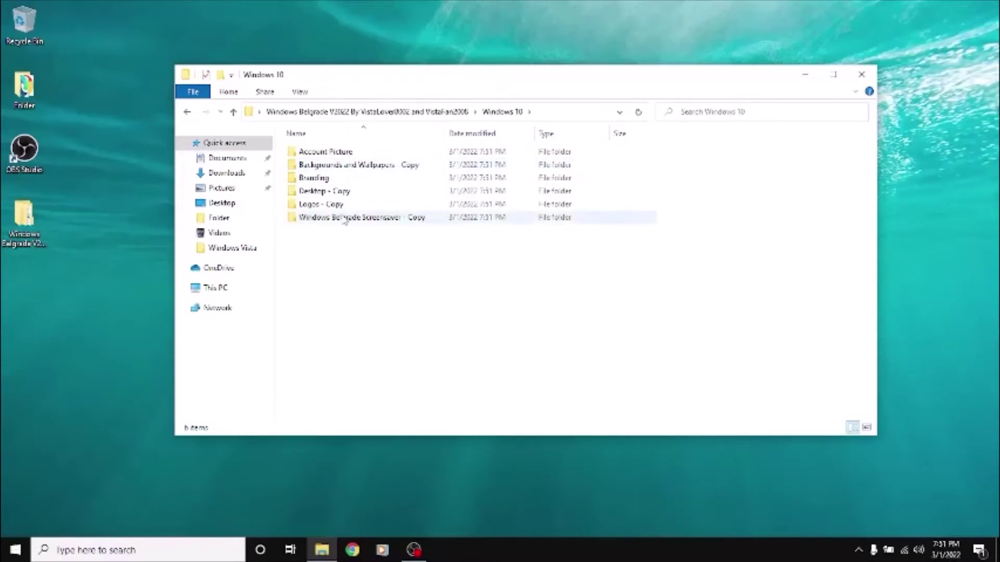
pyautogui.doubleClick(334, 191)
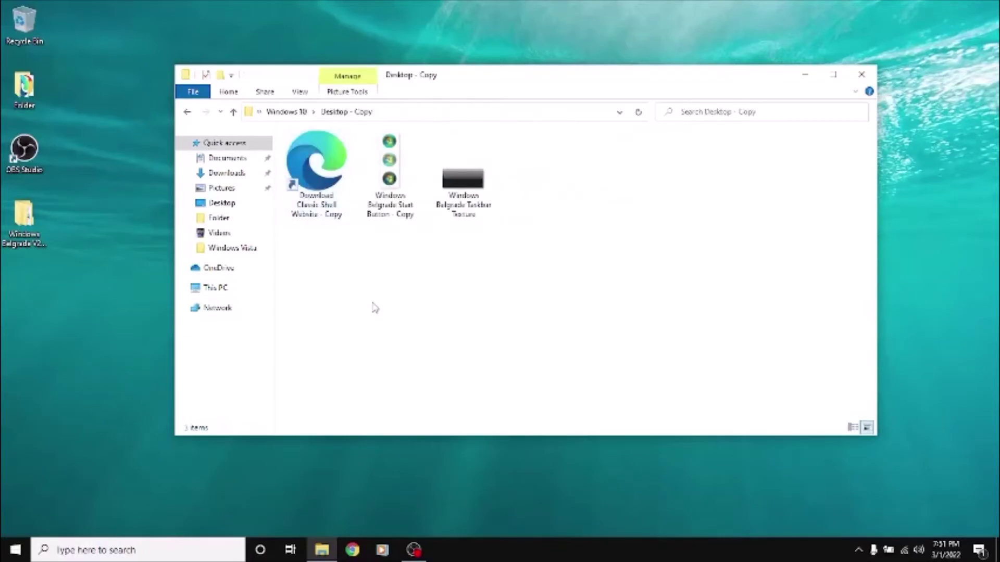
pyautogui.doubleClick(324, 182)
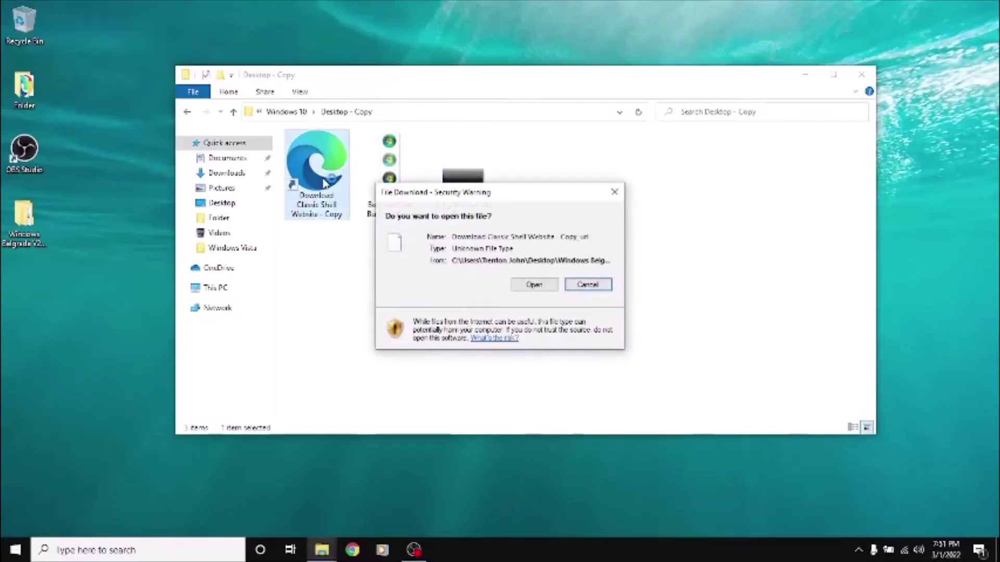
pyautogui.click(537, 287)
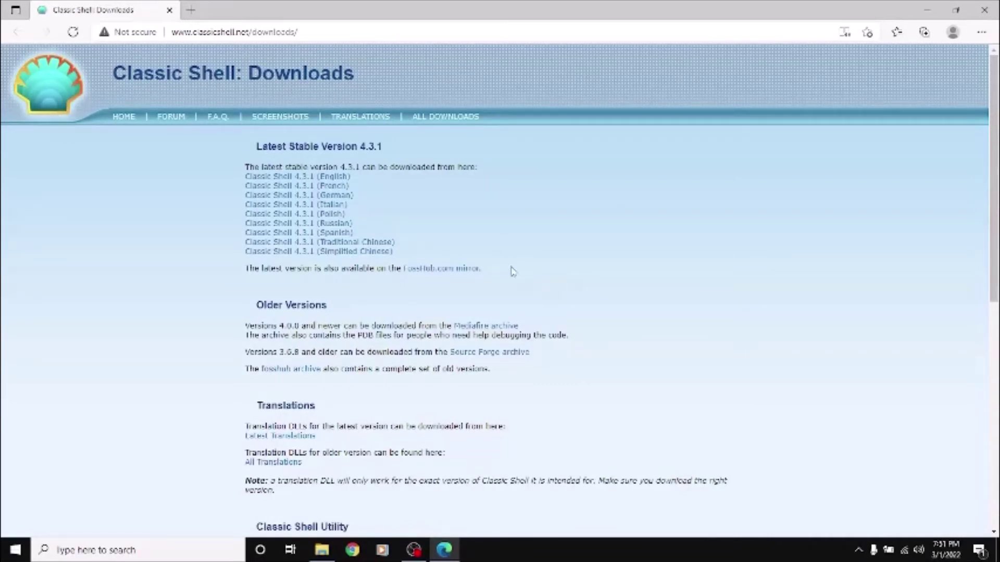
# Download the English Classic Shell 4.3.1 installer from MediaFire, dismissing the pop-up window, and close the browser
pyautogui.click(341, 177)
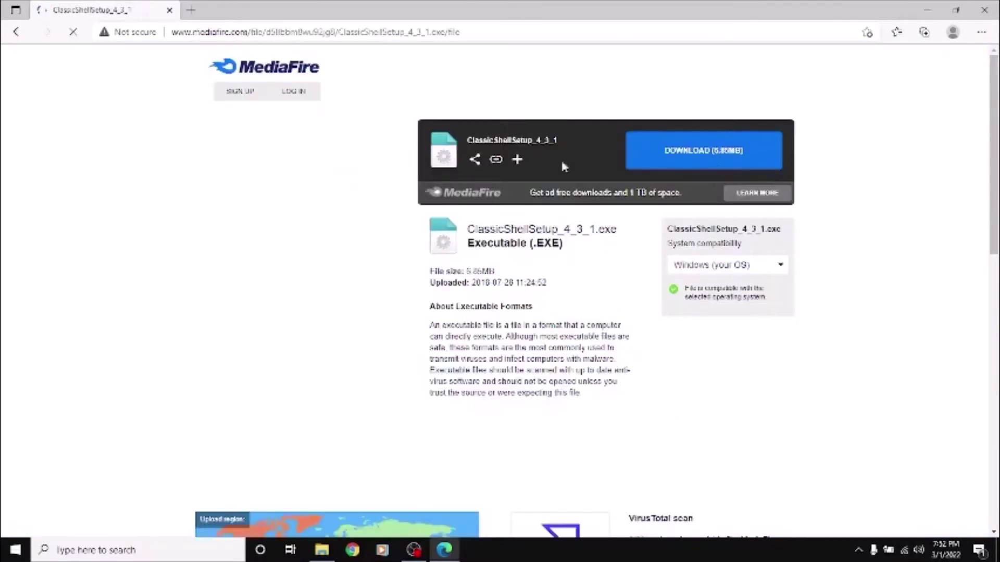
pyautogui.click(721, 165)
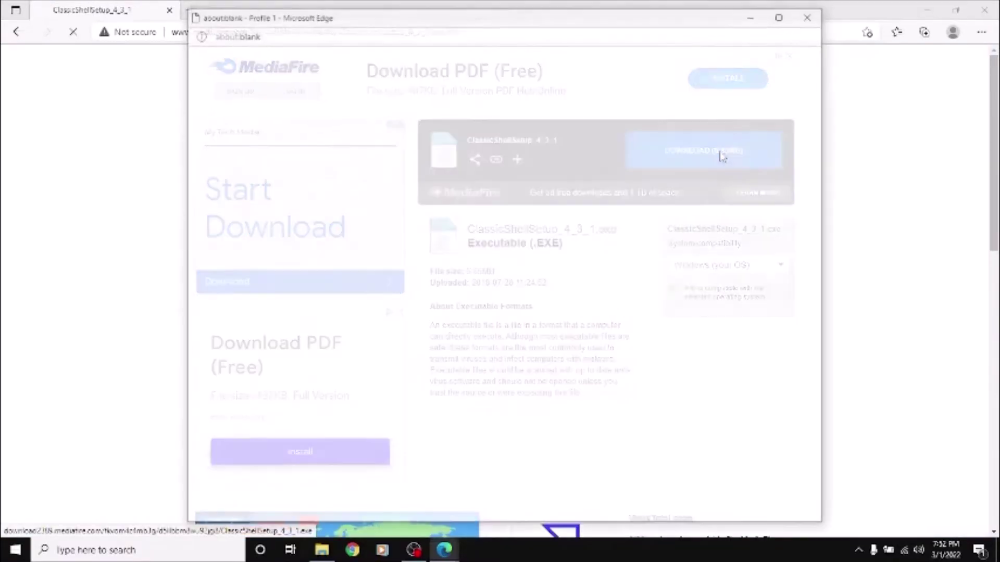
pyautogui.click(810, 16)
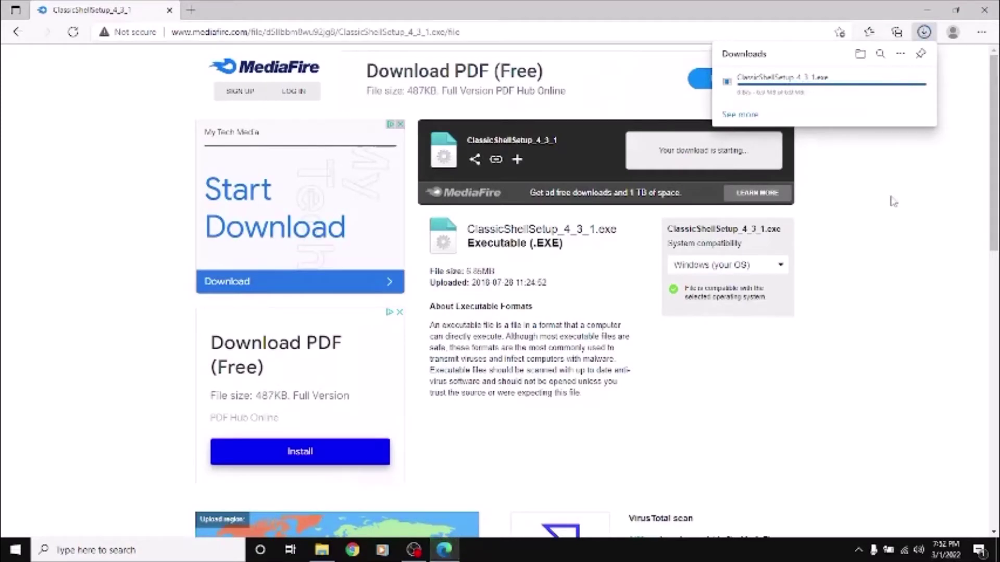
pyautogui.click(989, 7)
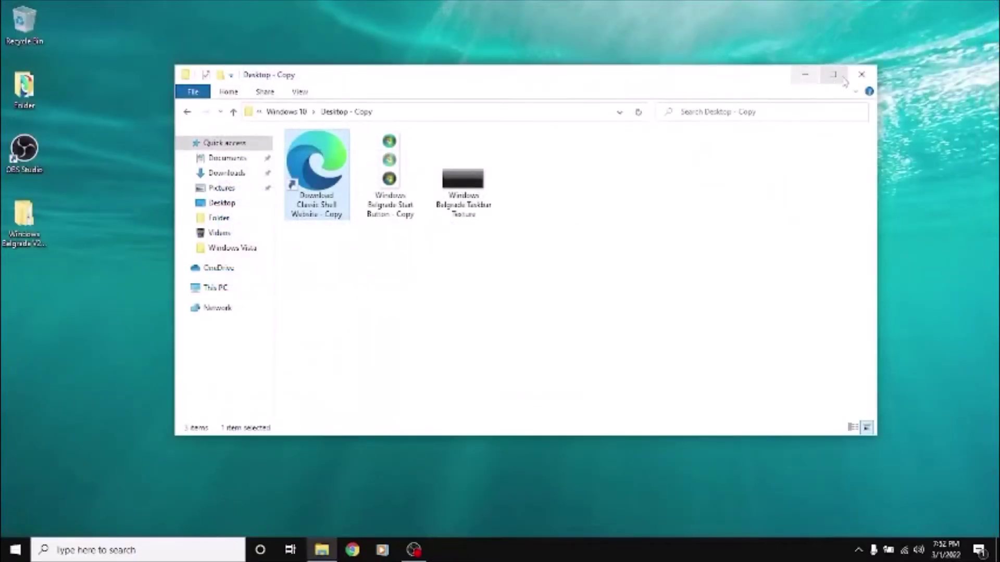
# Install Classic Shell from the Downloads folder with the license accepted and default features, and close the readme and folder window
pyautogui.click(221, 177)
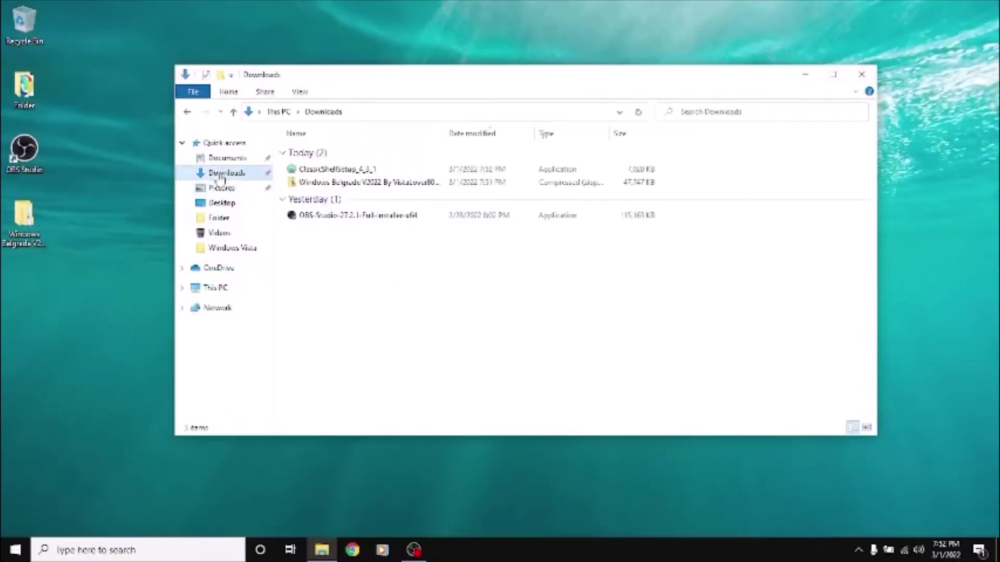
pyautogui.doubleClick(338, 173)
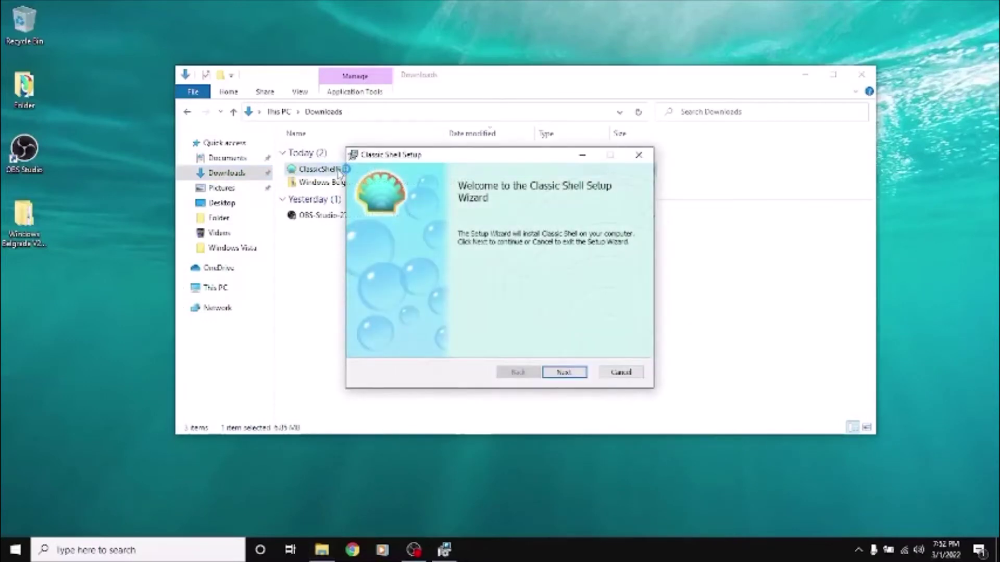
pyautogui.click(564, 373)
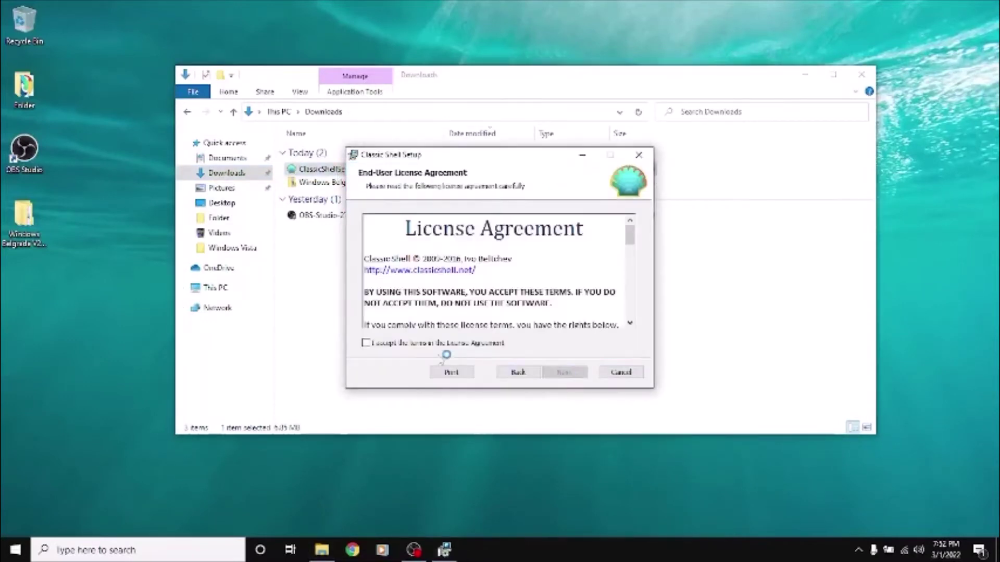
pyautogui.click(414, 344)
pyautogui.click(562, 372)
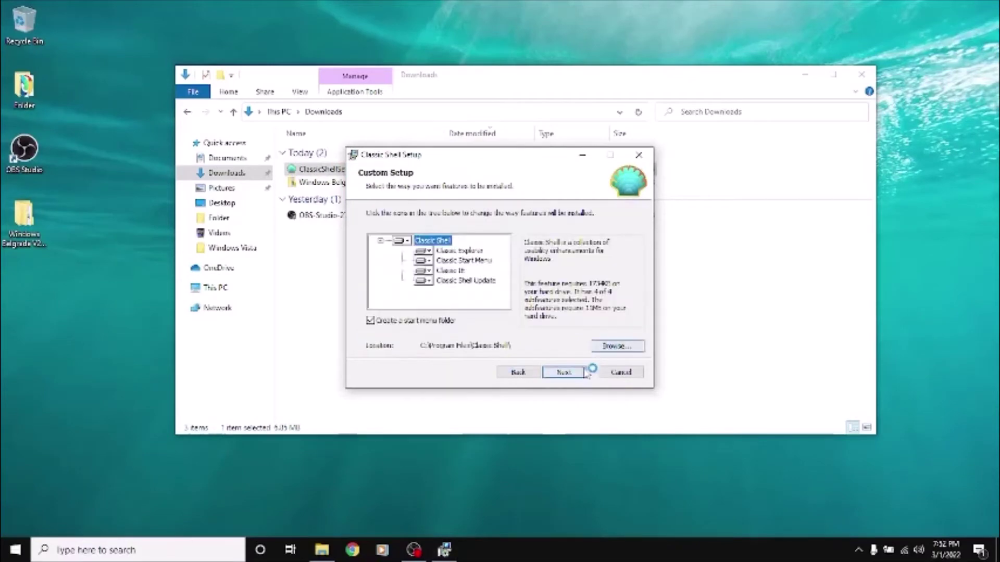
pyautogui.click(566, 373)
pyautogui.click(566, 373)
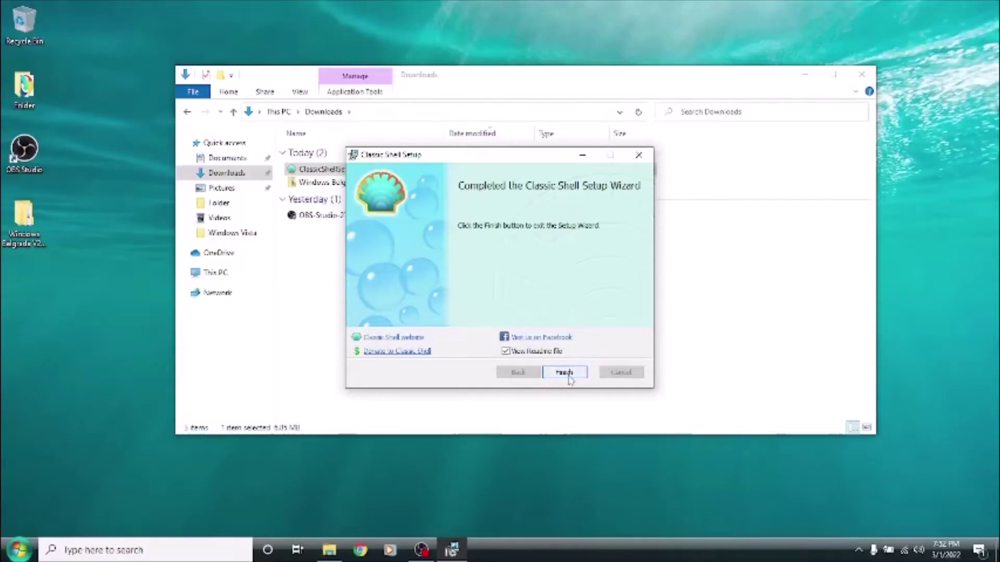
pyautogui.click(567, 373)
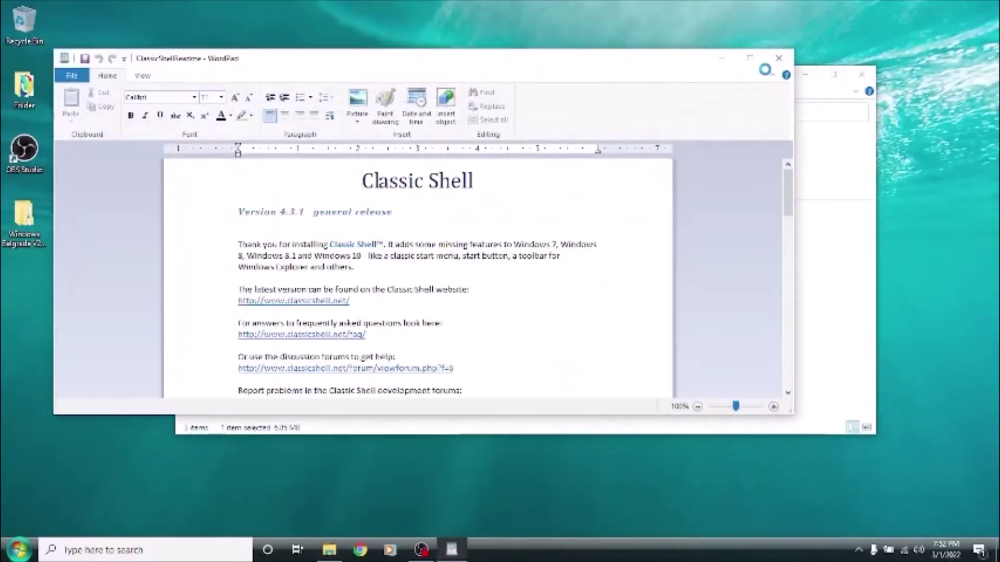
pyautogui.click(780, 63)
pyautogui.click(861, 74)
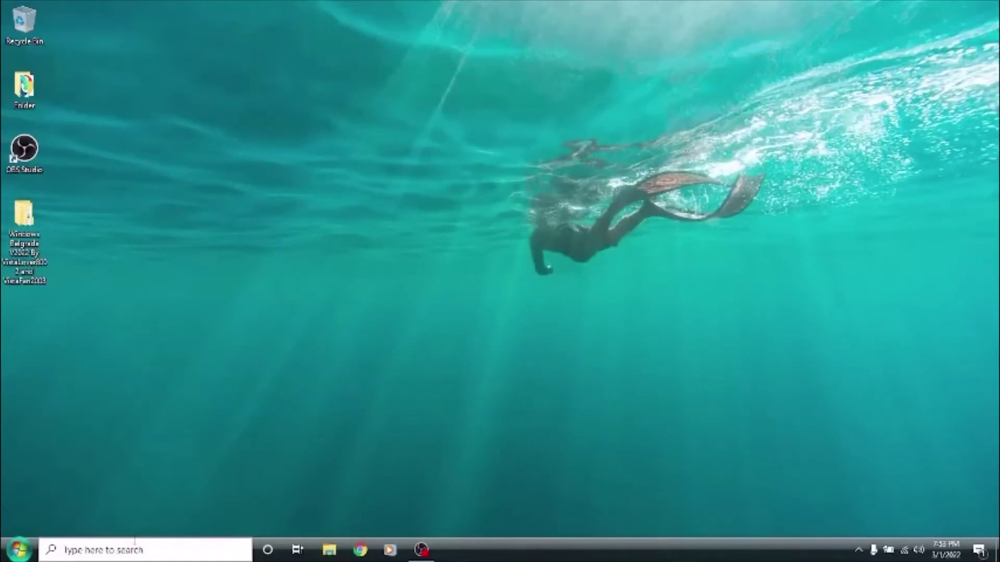
# Search Windows for "cl" to find the Classic Shell settings app
pyautogui.click(114, 551)
pyautogui.write('cl')
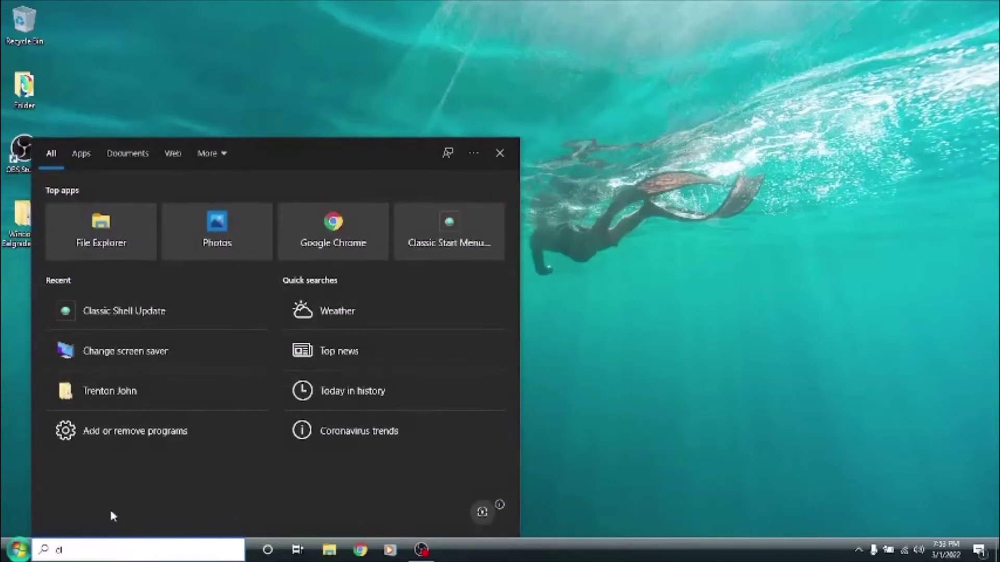
pyautogui.write('assic shell start')
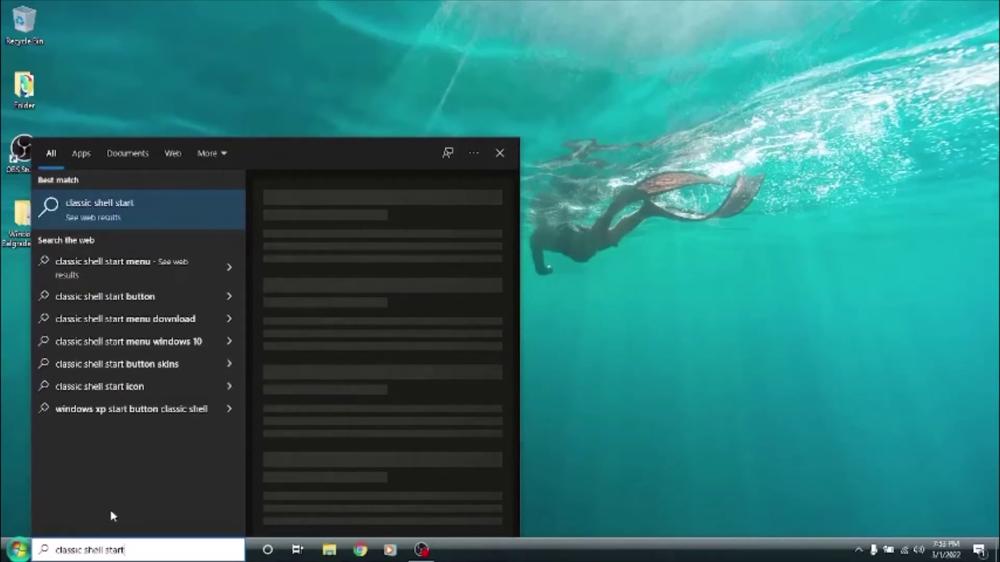
pyautogui.press('BackSpace')
pyautogui.press('BackSpace')
pyautogui.press('BackSpace')
pyautogui.press('BackSpace')
pyautogui.press('BackSpace')
pyautogui.press('BackSpace')
pyautogui.press('BackSpace')
pyautogui.press('BackSpace')
pyautogui.press('BackSpace')
pyautogui.press('BackSpace')
pyautogui.press('BackSpace')
pyautogui.press('BackSpace')
pyautogui.press('BackSpace')
pyautogui.press('BackSpace')
pyautogui.press('BackSpace')
pyautogui.press('BackSpace')
pyautogui.press('BackSpace')
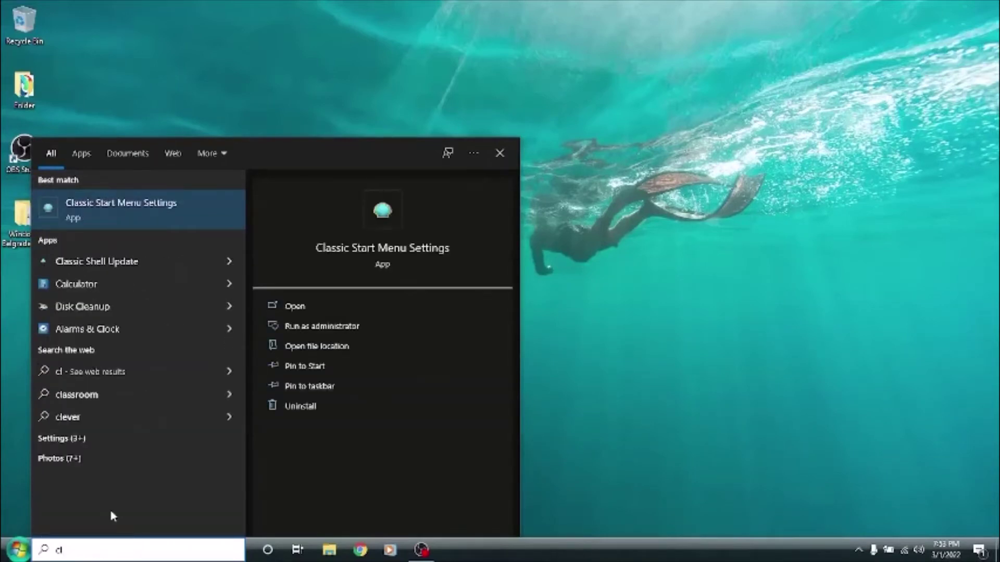
# Open Classic Start Menu Settings and choose the Windows Aero skin for the Windows 7 style start menu
pyautogui.click(154, 214)
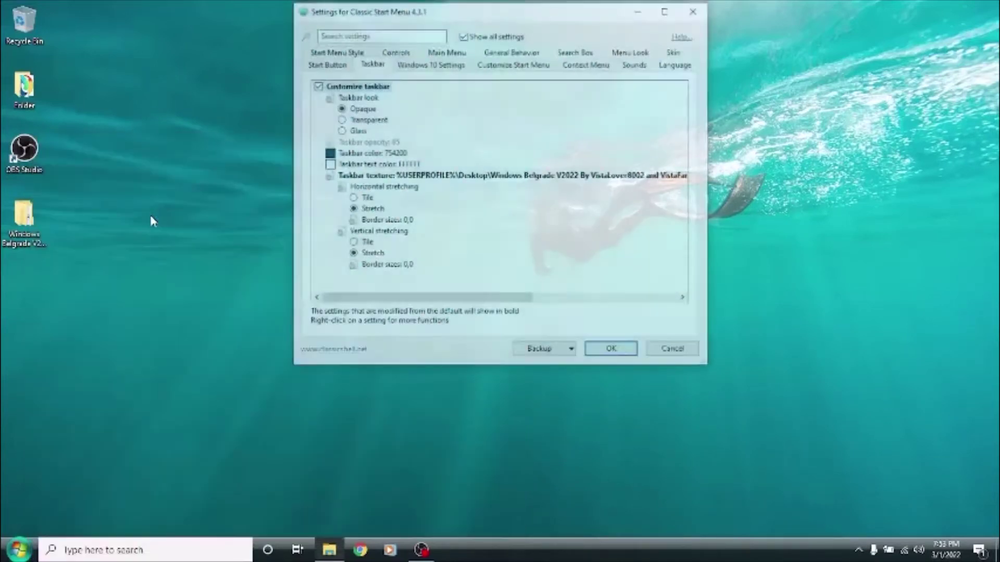
pyautogui.moveTo(473, 18); pyautogui.dragTo(474, 60)
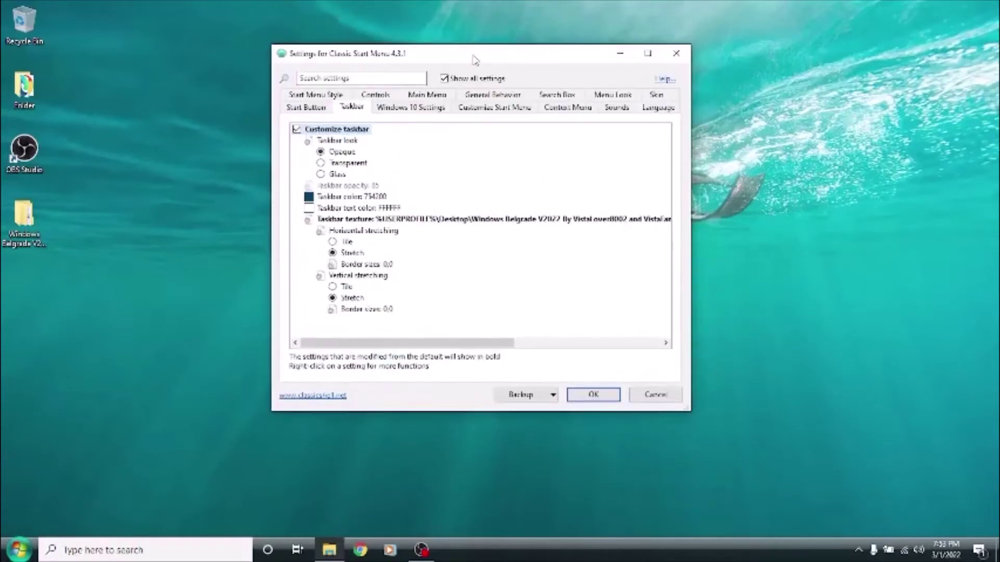
pyautogui.click(329, 97)
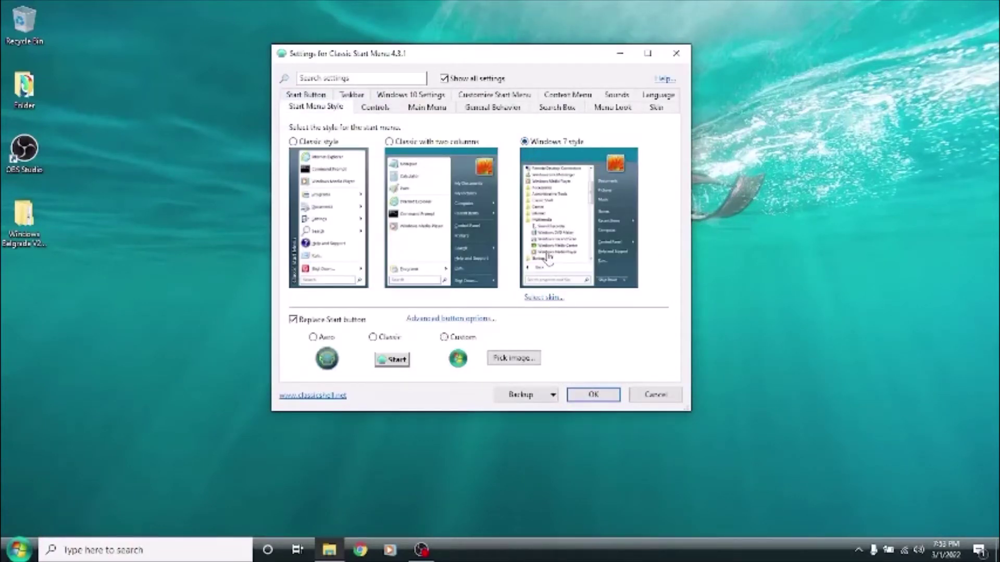
pyautogui.click(545, 298)
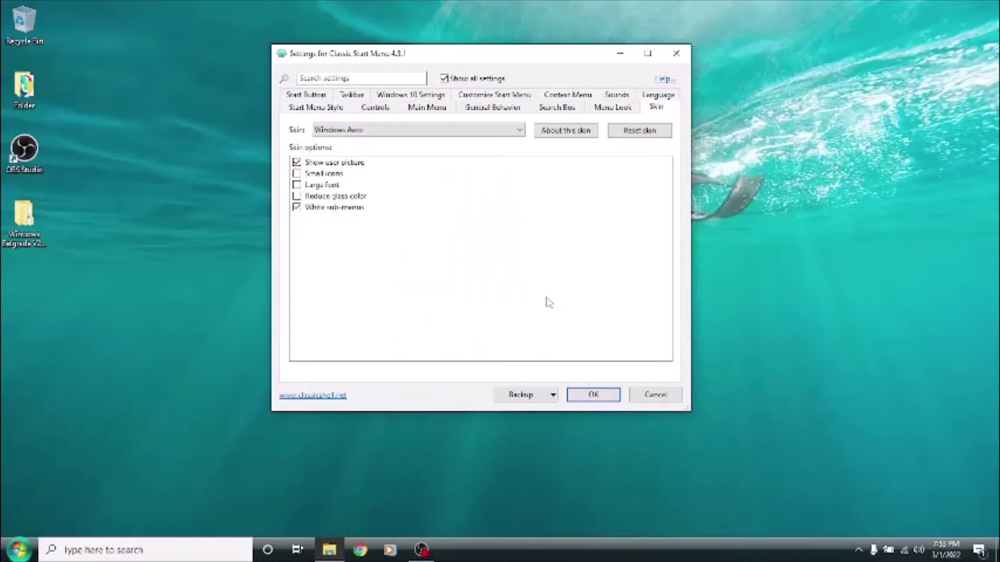
pyautogui.click(361, 129)
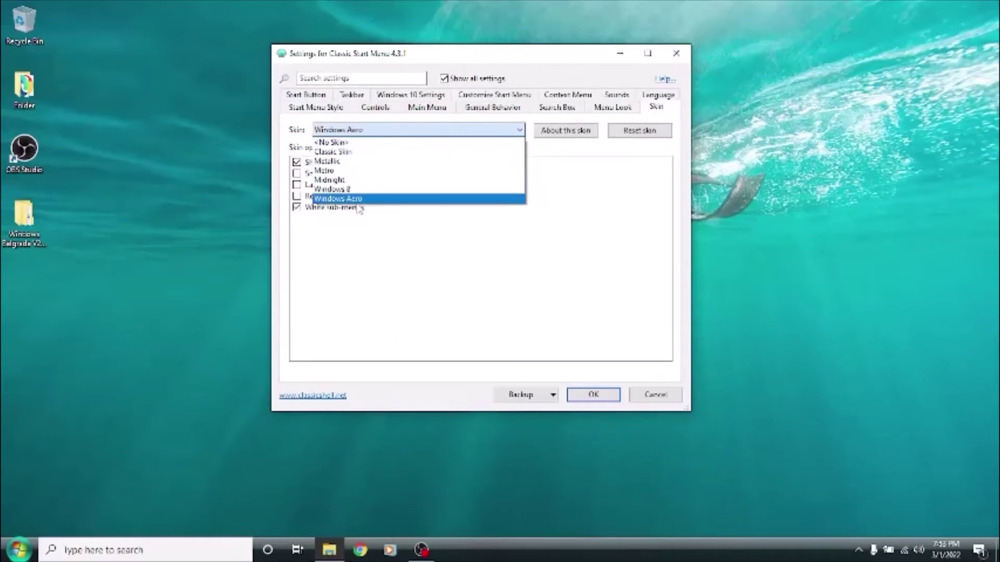
pyautogui.click(381, 200)
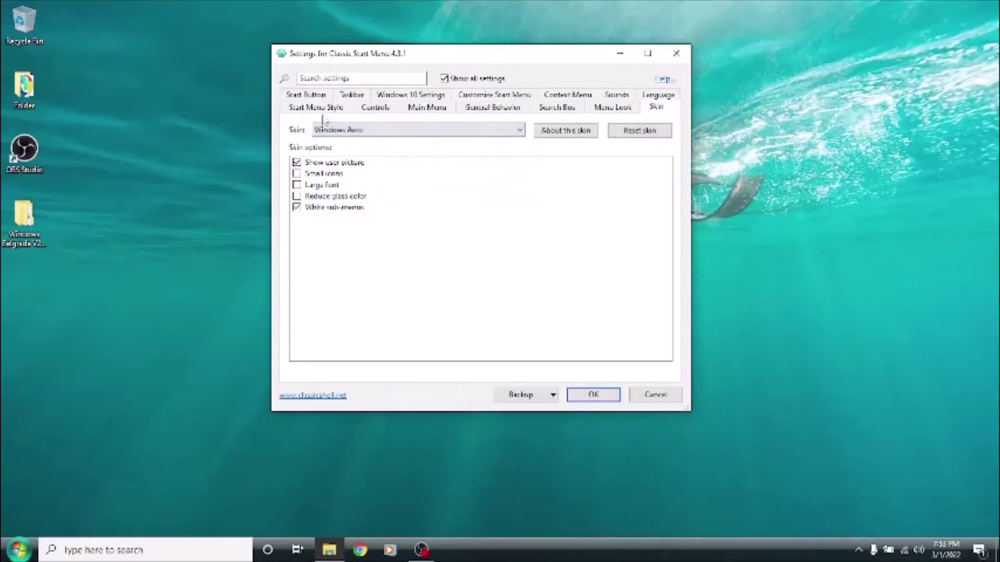
# Set the custom start button image to Windows Belgrade Start Button - Copy from the pack's Windows 10, Desktop - Copy folder
pyautogui.click(318, 95)
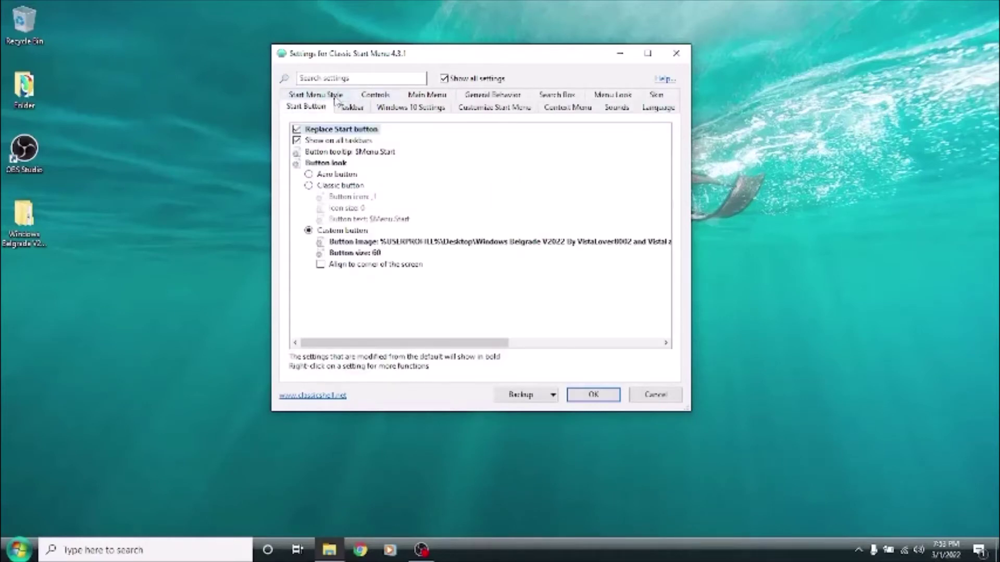
pyautogui.click(336, 95)
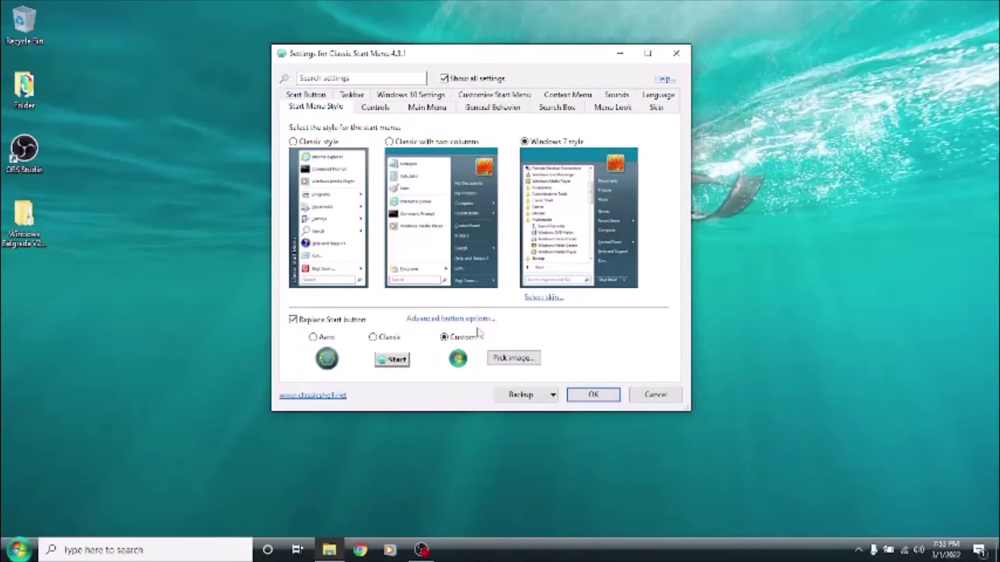
pyautogui.click(530, 363)
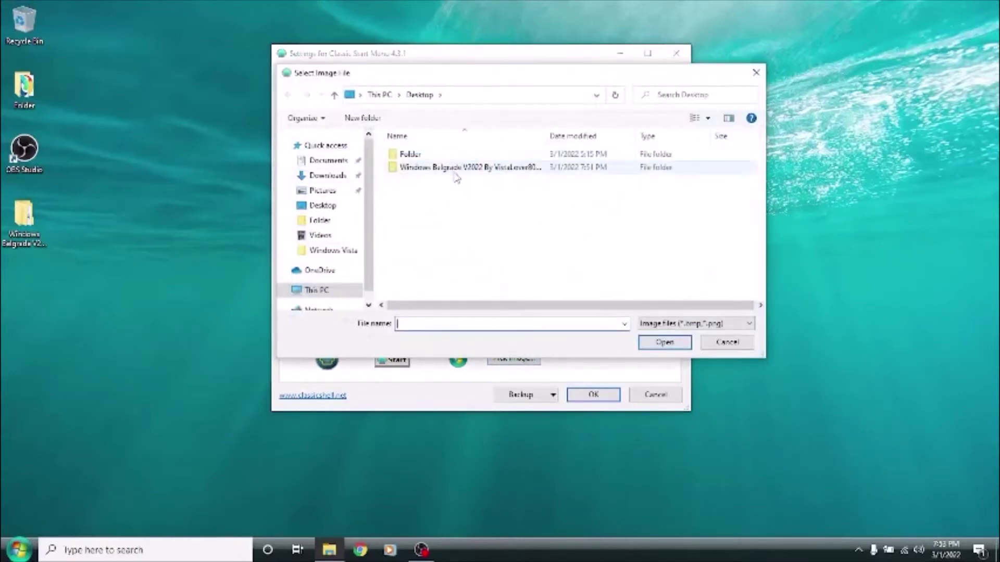
pyautogui.doubleClick(455, 172)
pyautogui.doubleClick(447, 169)
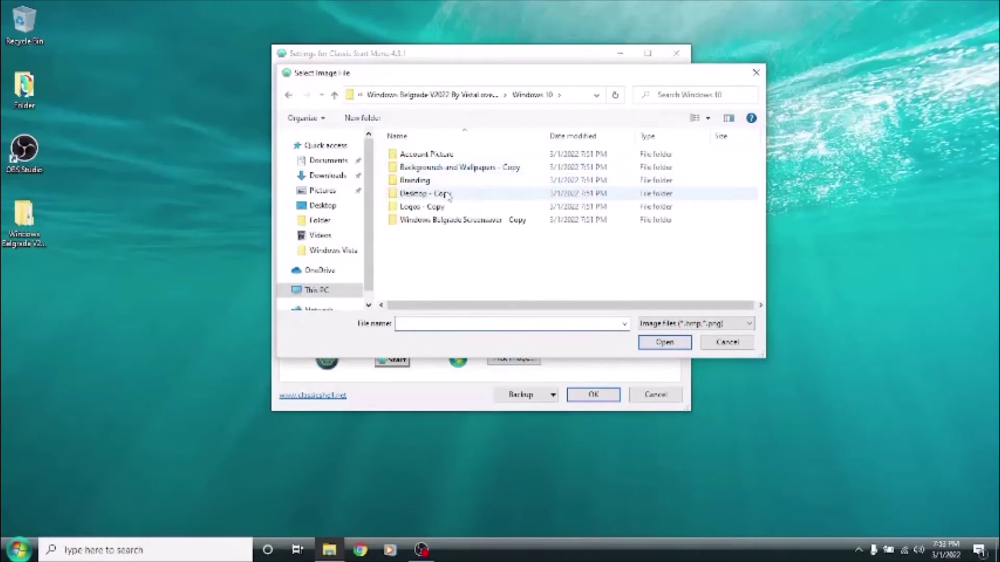
pyautogui.doubleClick(449, 194)
pyautogui.click(493, 174)
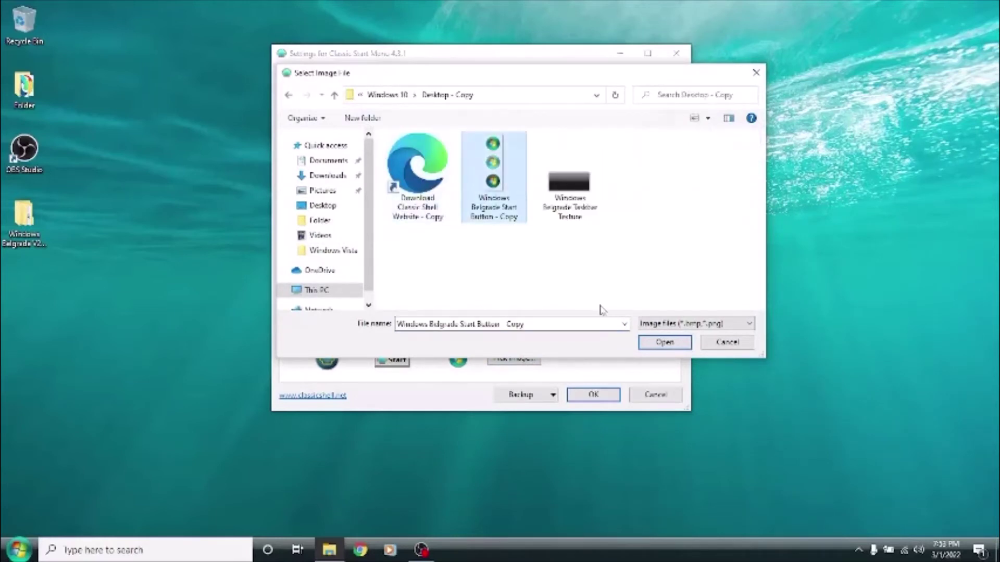
pyautogui.click(664, 342)
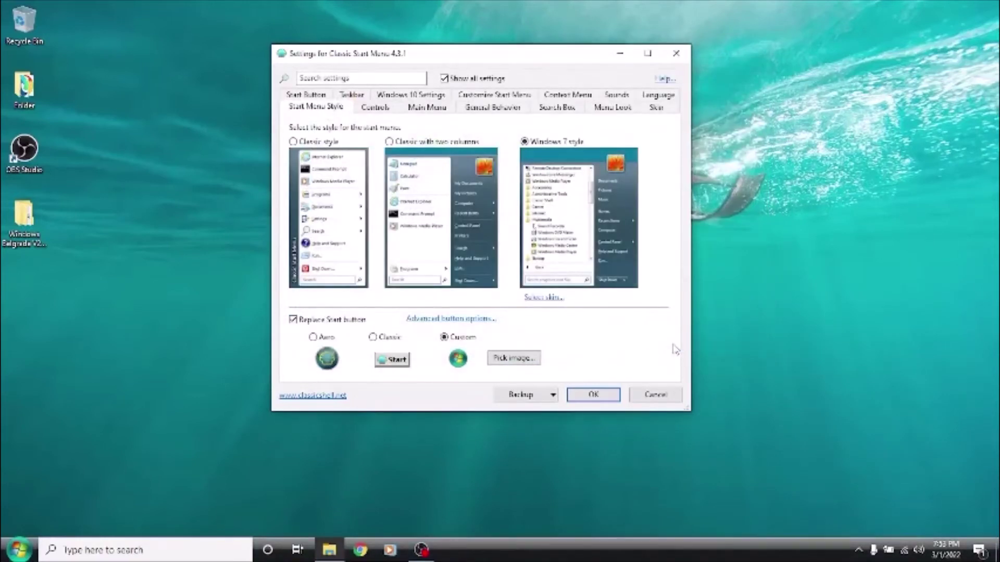
# Set the taskbar texture to the Windows Belgrade Taskbar Texture image and apply the Classic Start Menu settings
pyautogui.click(321, 95)
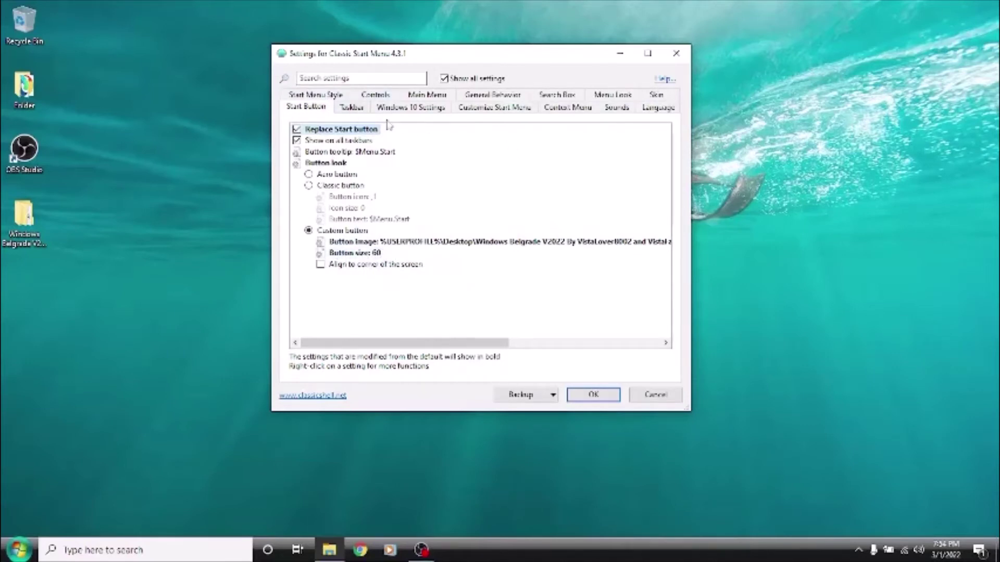
pyautogui.click(352, 107)
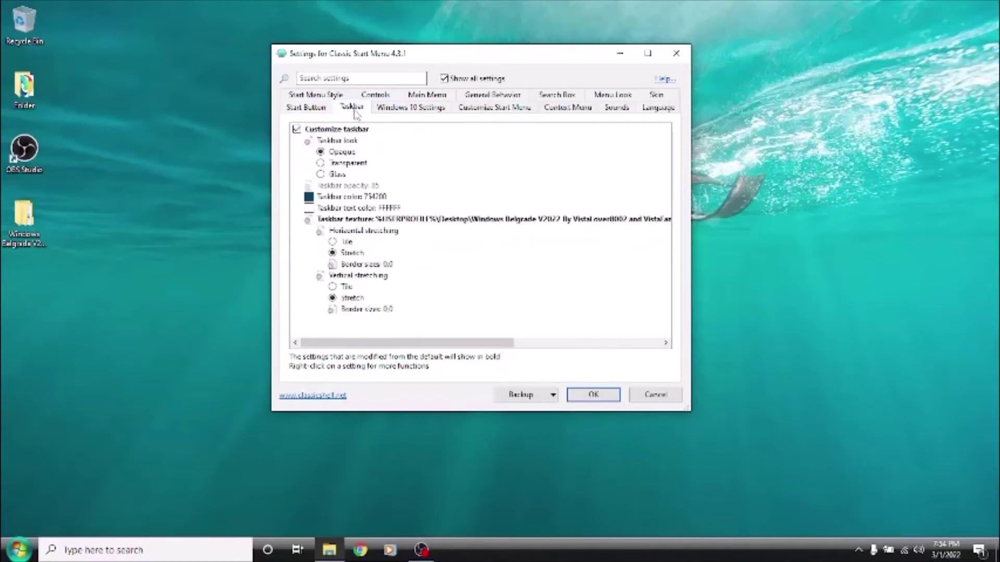
pyautogui.click(471, 220)
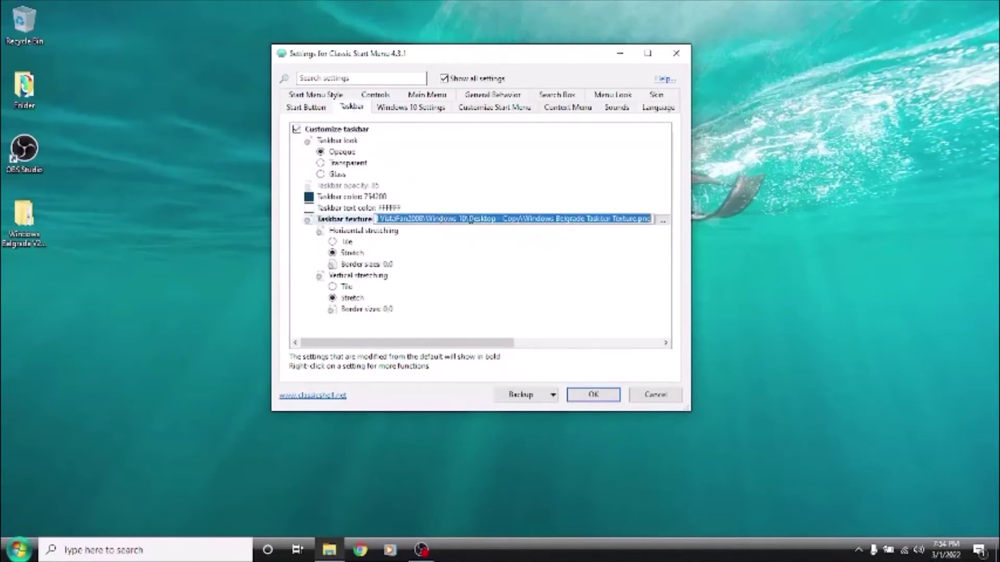
pyautogui.click(663, 220)
pyautogui.click(573, 198)
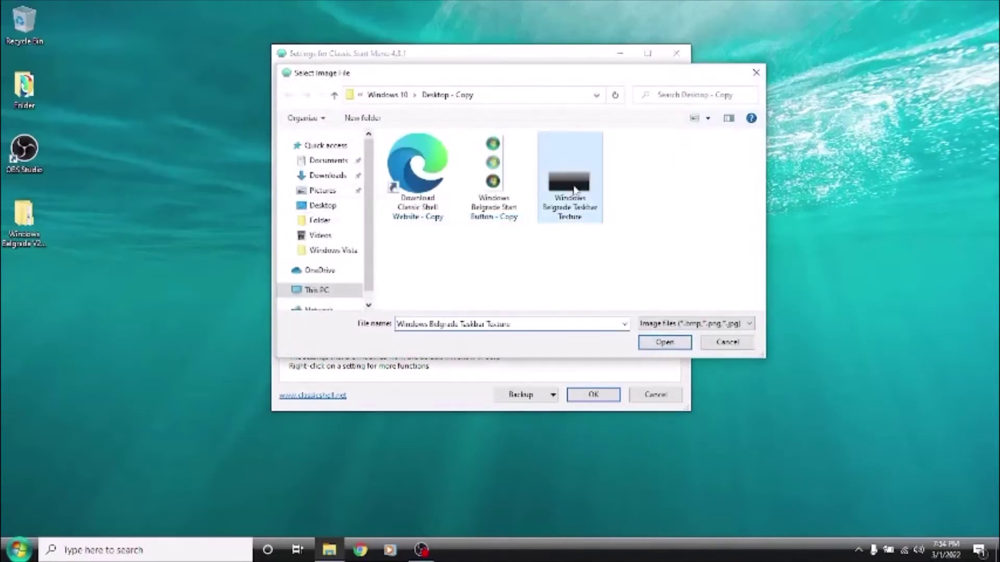
pyautogui.click(657, 344)
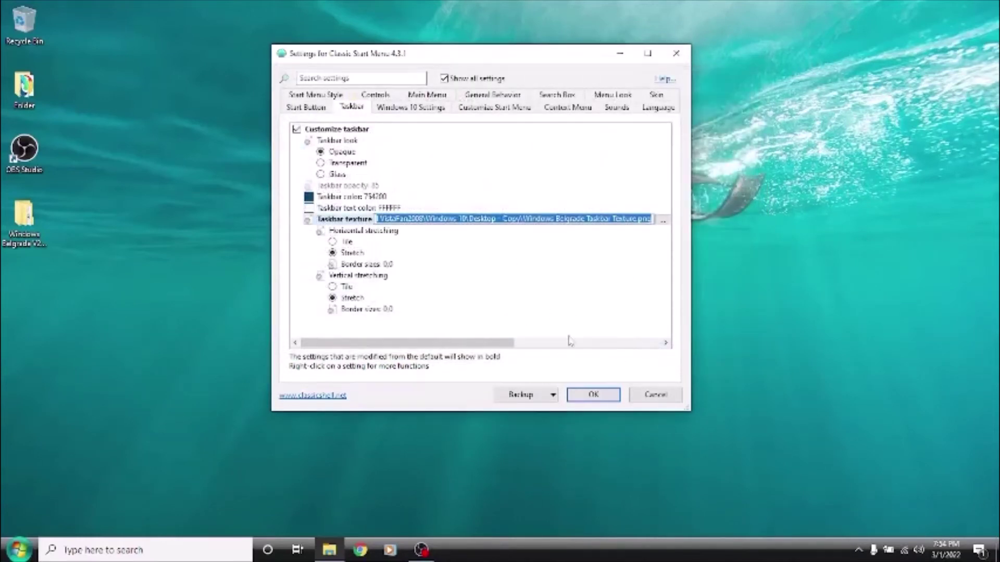
pyautogui.click(595, 396)
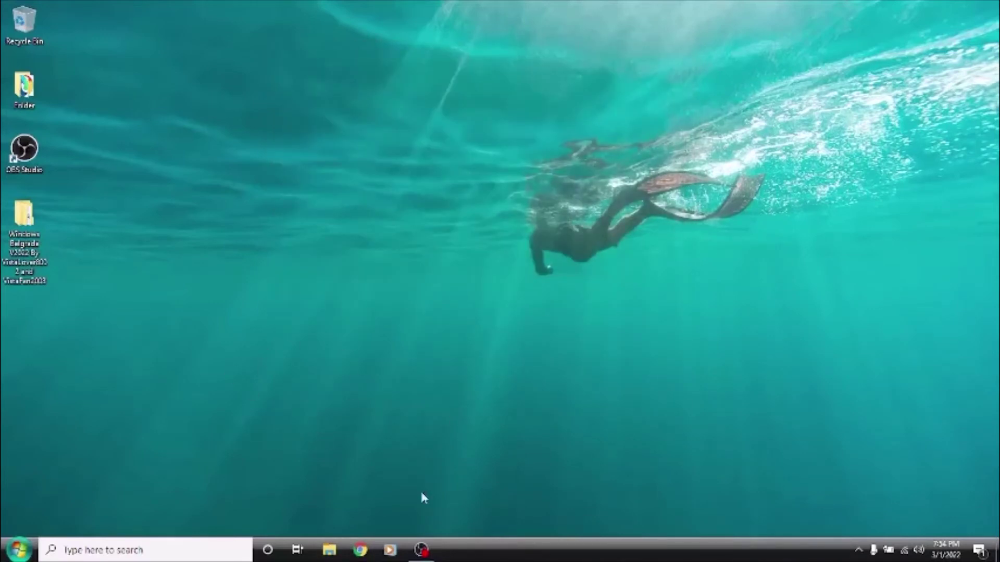
# Hide the Cortana button and the search box from the taskbar
pyautogui.rightClick(479, 553)
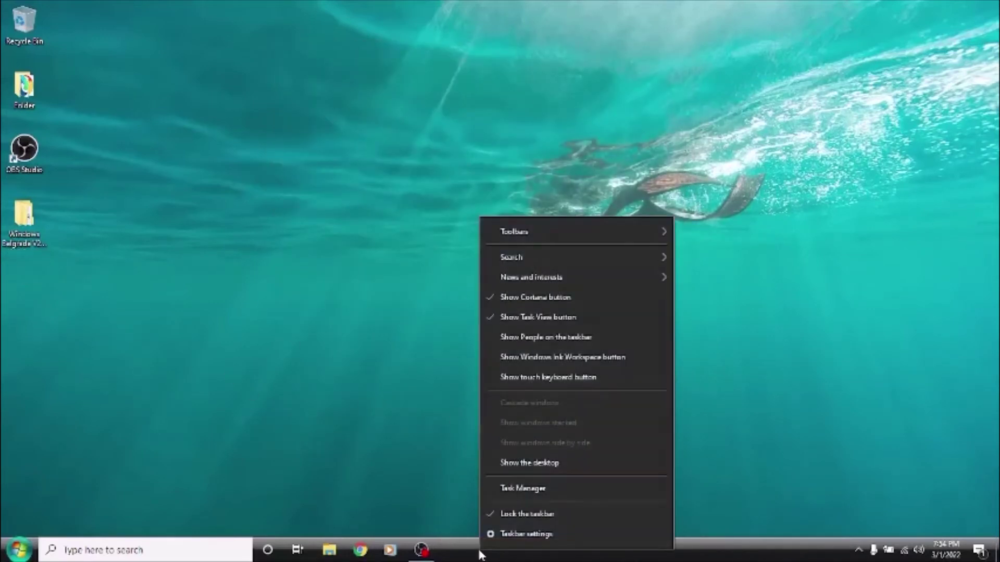
pyautogui.click(545, 303)
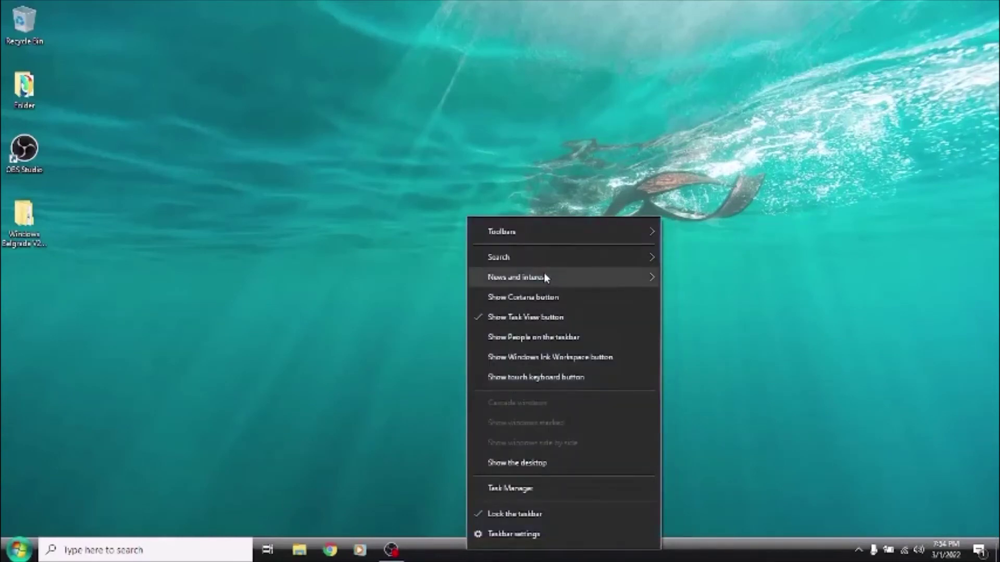
pyautogui.moveTo(543, 259)
pyautogui.click(685, 263)
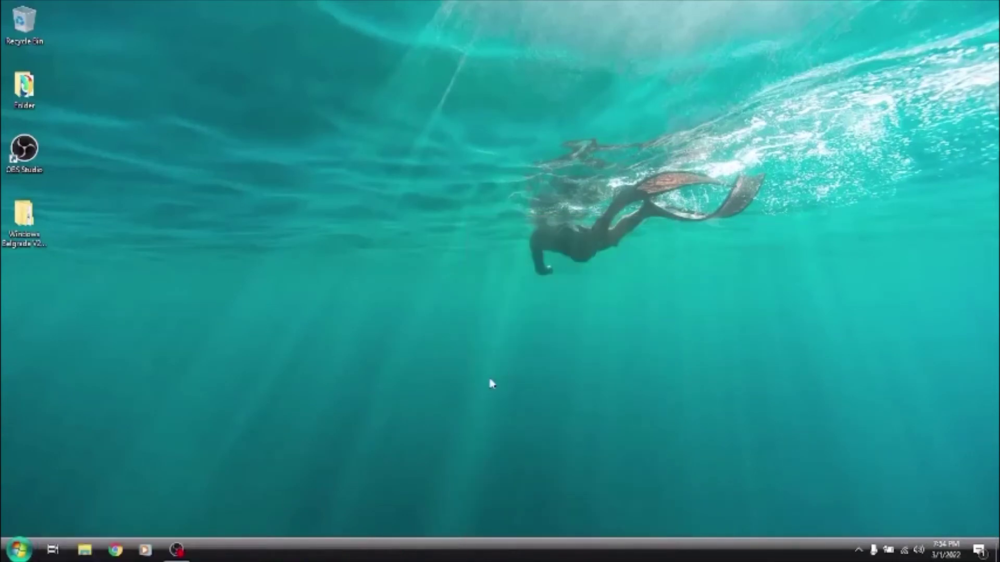
# Turn on small taskbar buttons in the Windows taskbar settings
pyautogui.rightClick(311, 549)
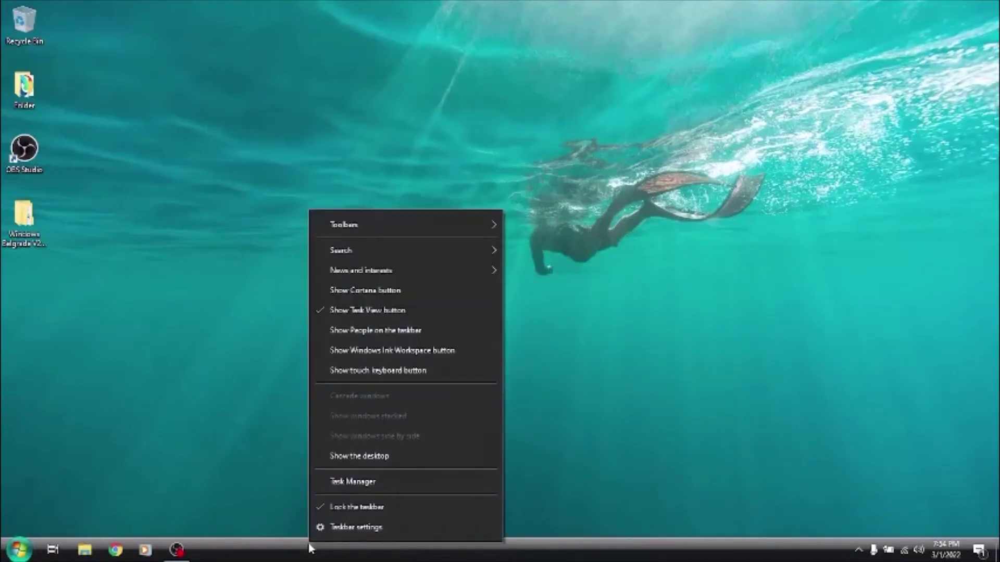
pyautogui.click(349, 528)
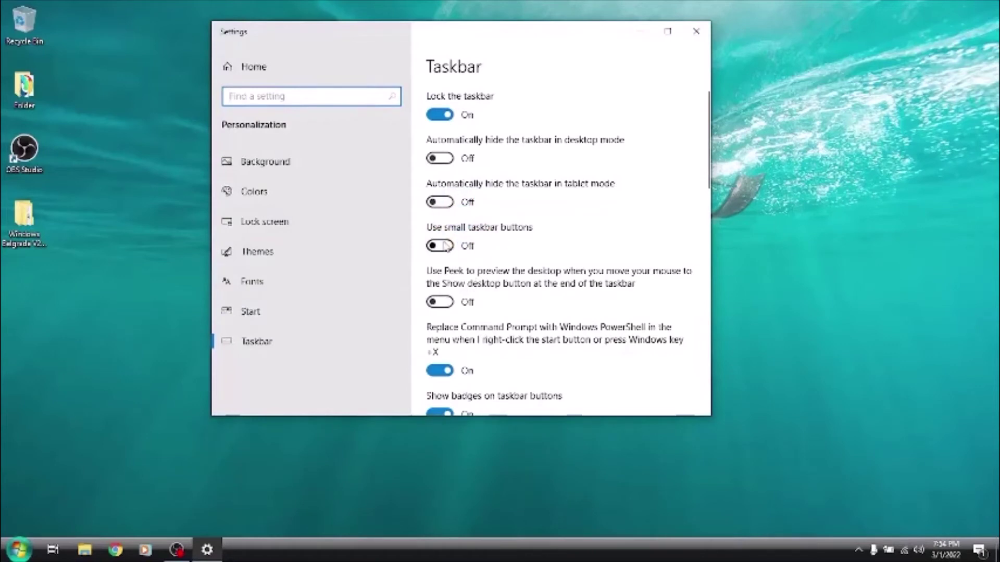
pyautogui.click(445, 246)
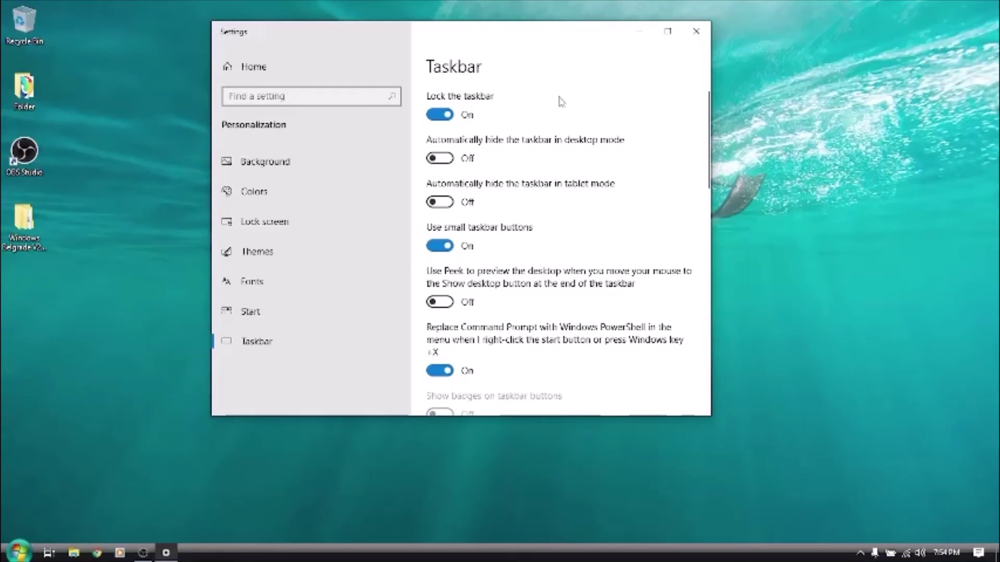
# In the Colors personalization settings, keep transparency effects off and choose the mint green accent color in the fourth row of Windows colors
pyautogui.click(265, 195)
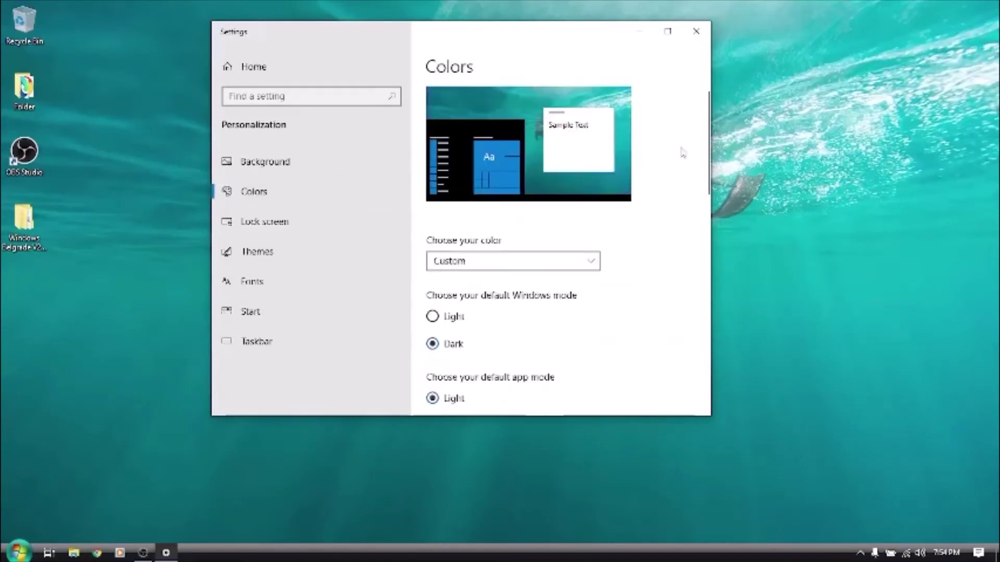
pyautogui.moveTo(705, 149); pyautogui.dragTo(703, 203)
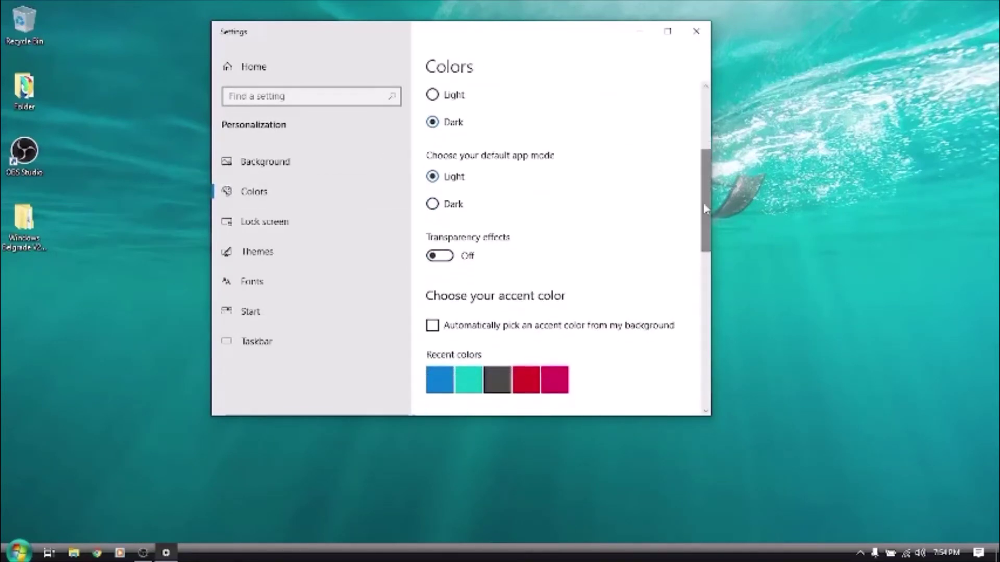
pyautogui.click(440, 255)
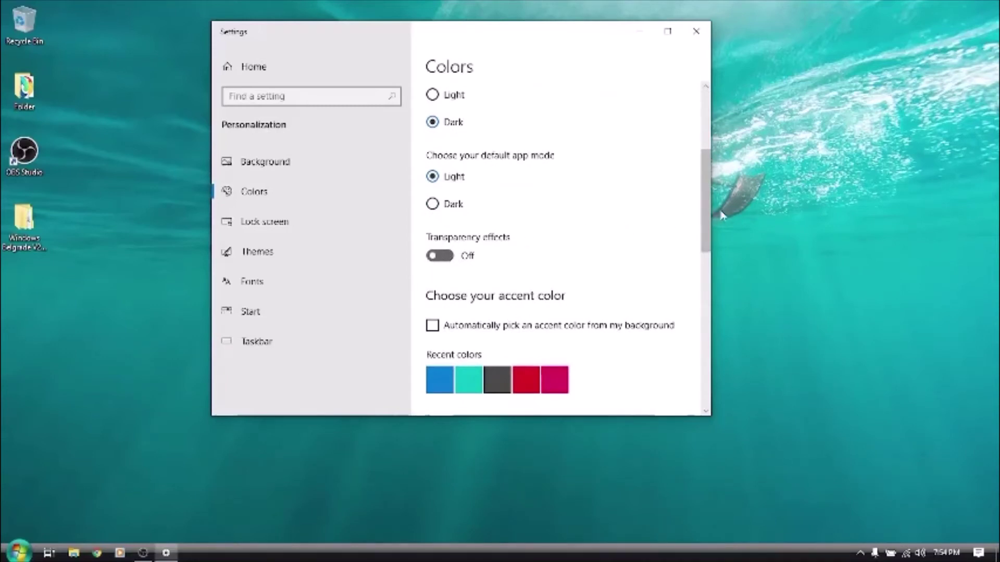
pyautogui.moveTo(707, 208); pyautogui.dragTo(706, 265)
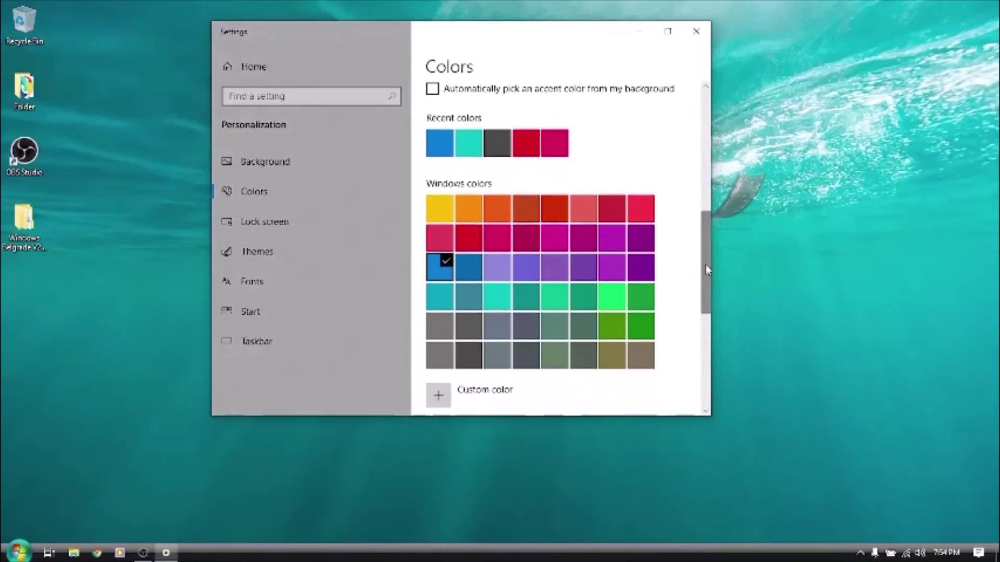
pyautogui.click(552, 298)
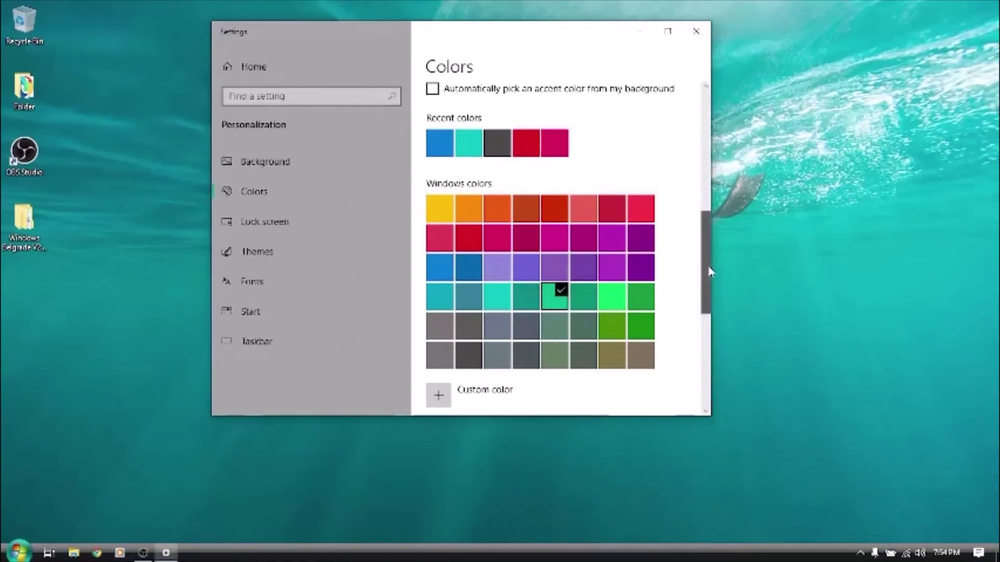
# Show the accent color on Start, taskbar, action center, title bars and window borders, and check it in the start menu
pyautogui.moveTo(709, 272); pyautogui.dragTo(707, 327)
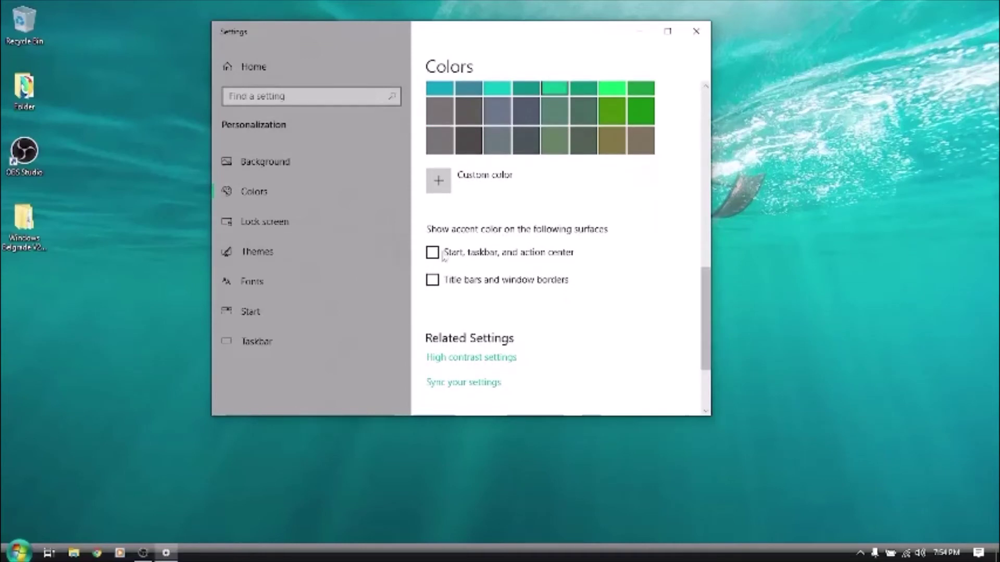
pyautogui.click(452, 280)
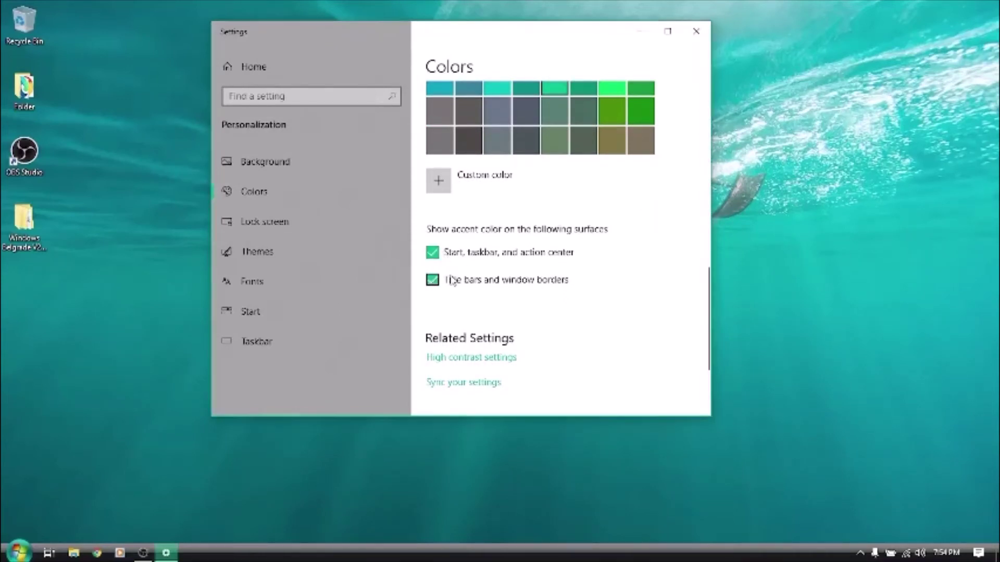
pyautogui.scroll(8, 709, 264)
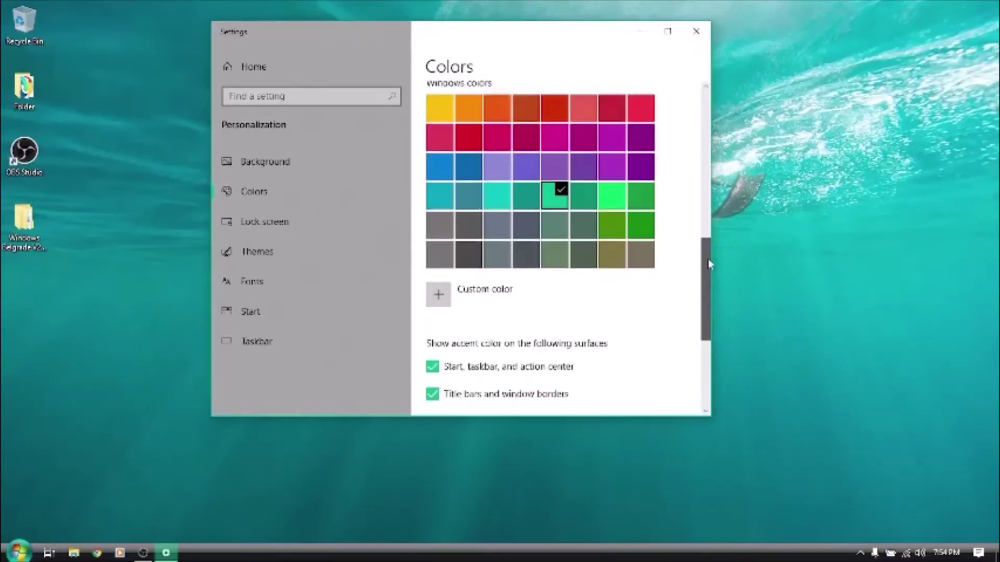
pyautogui.click(697, 31)
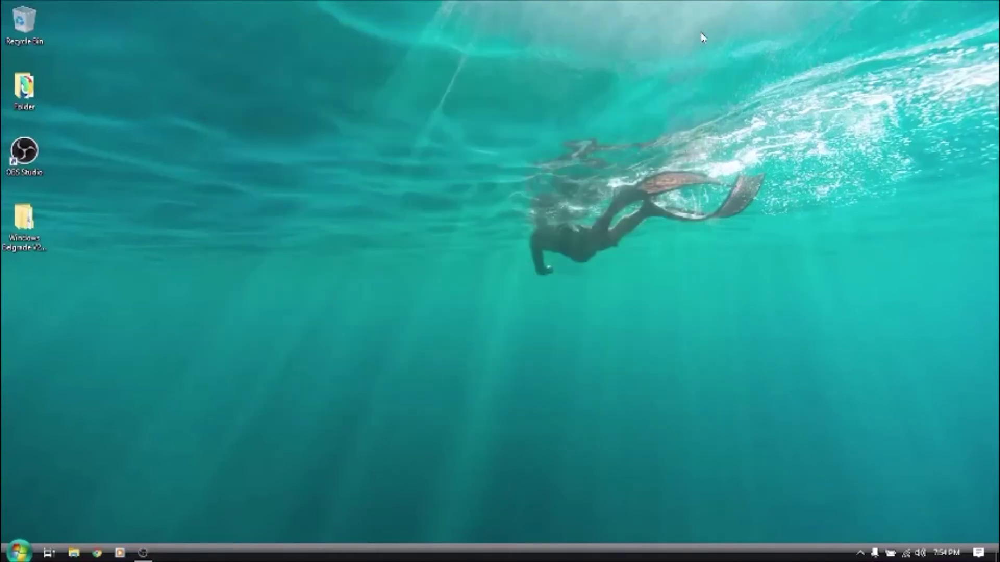
pyautogui.click(19, 551)
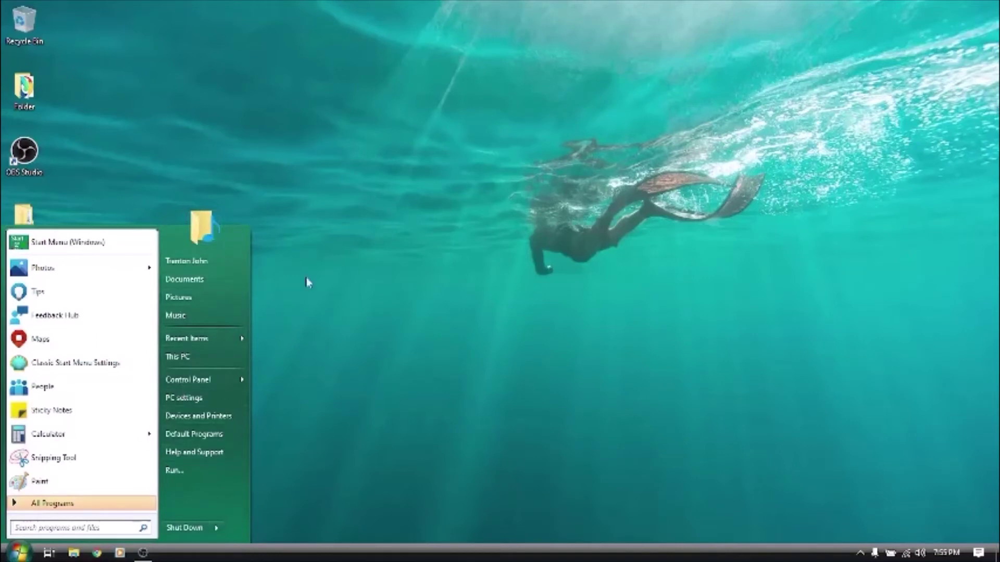
pyautogui.click(286, 355)
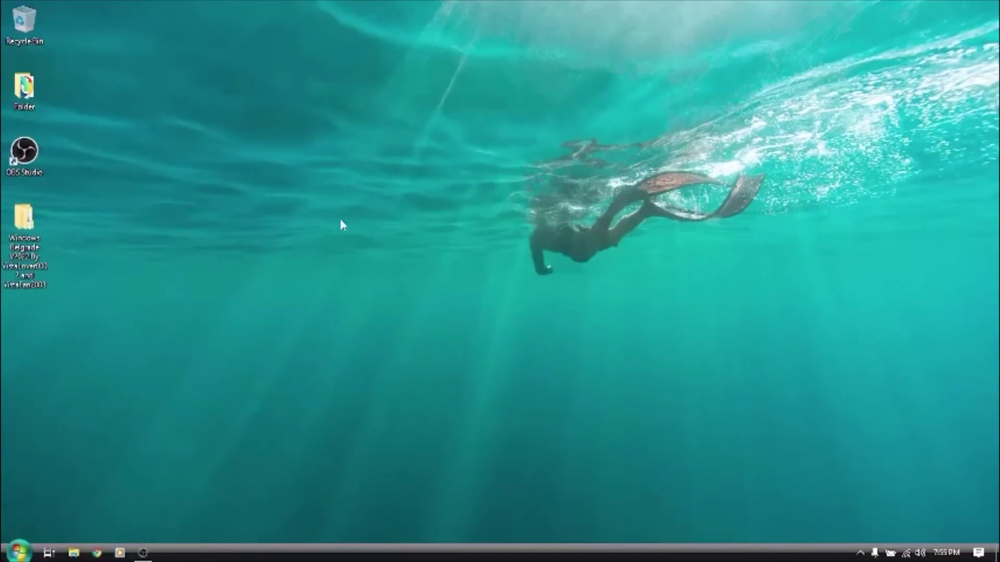
# Open the desktop background settings and browse to the Belgrade pack's Windows 10 folder, Backgrounds and Wallpapers - Copy, for a picture
pyautogui.rightClick(276, 306)
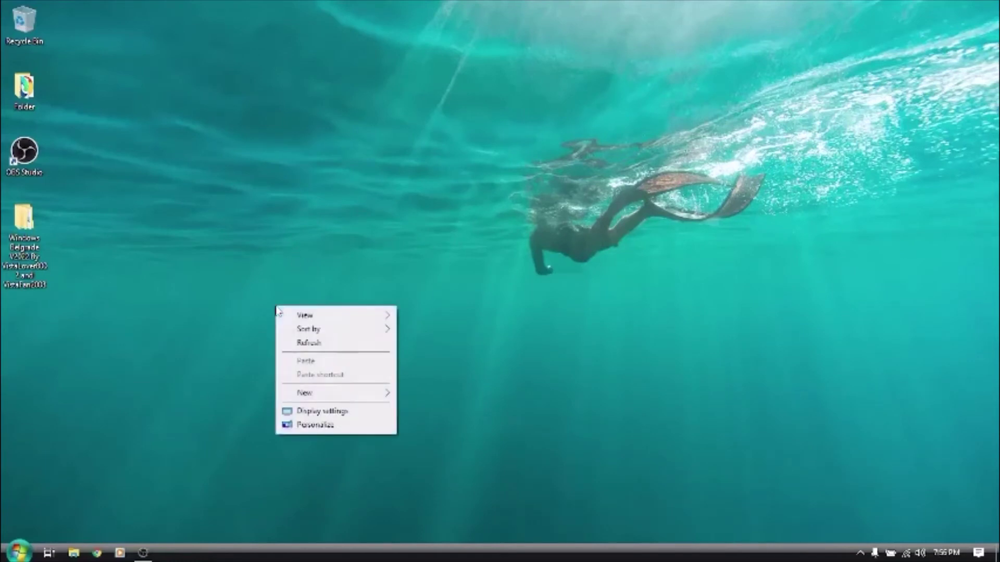
pyautogui.click(319, 426)
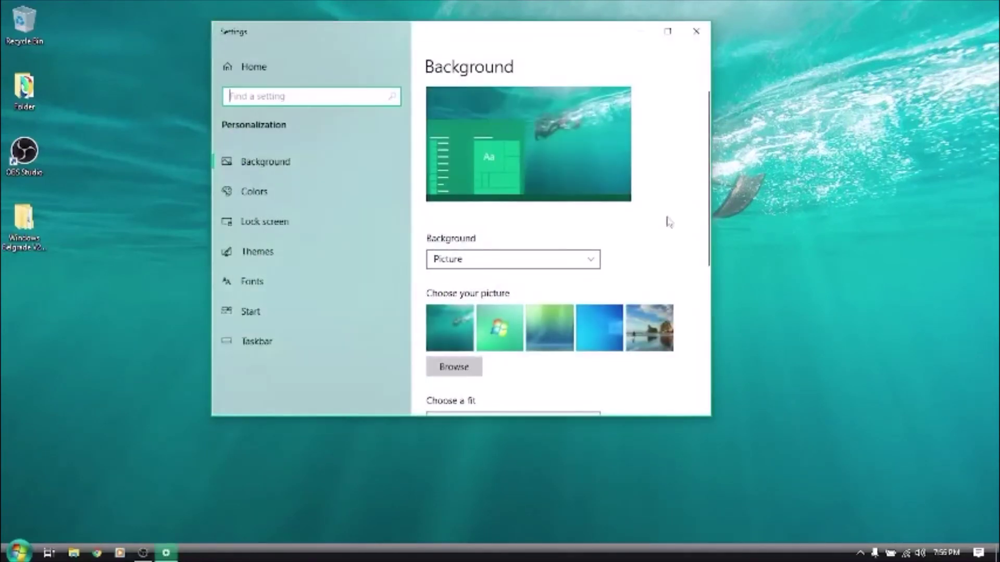
pyautogui.click(457, 367)
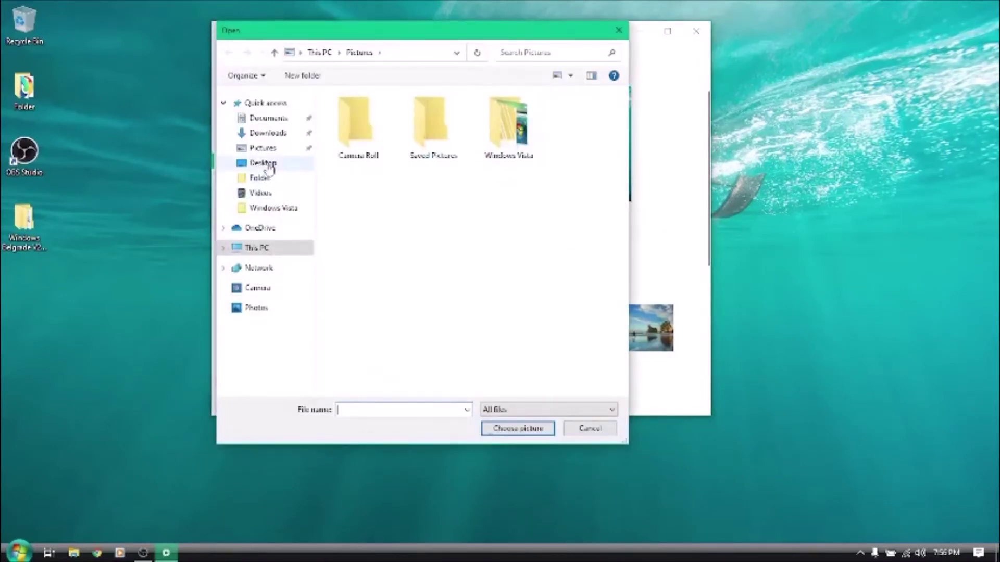
pyautogui.click(290, 164)
pyautogui.doubleClick(390, 125)
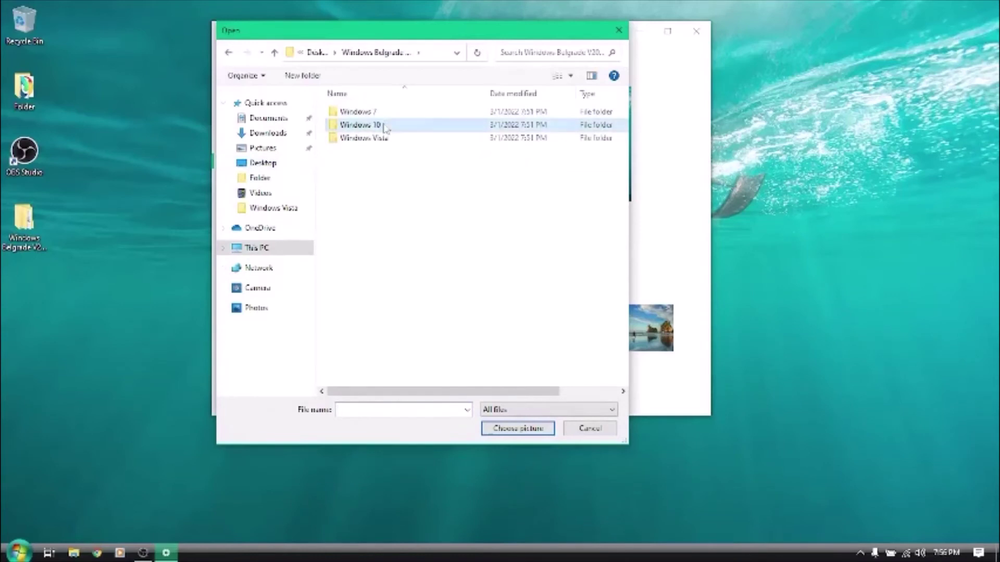
pyautogui.doubleClick(387, 128)
pyautogui.doubleClick(399, 128)
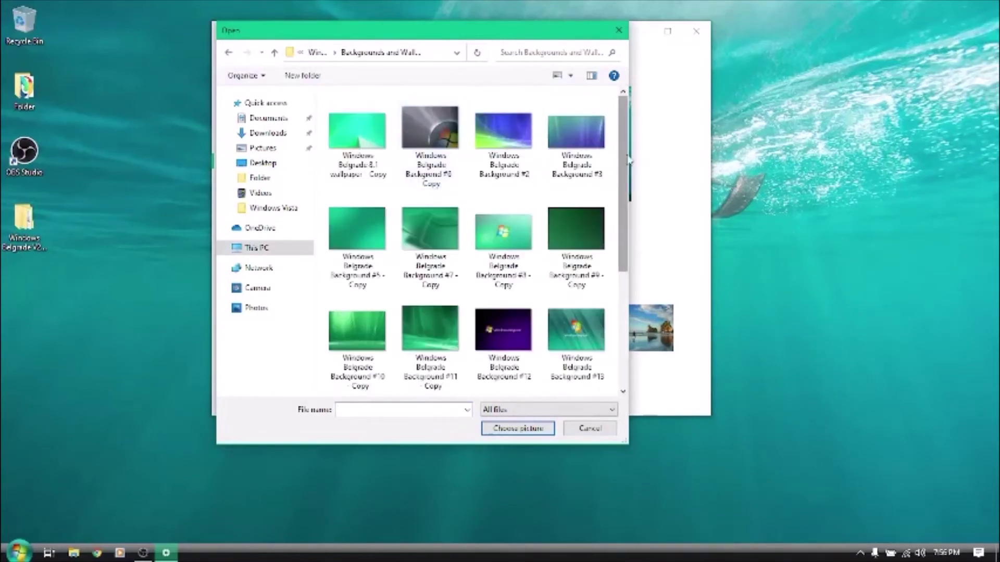
# Set Windows Belgrade Background #9 - Copy as the desktop background and check it with the start menu open
pyautogui.moveTo(625, 159); pyautogui.dragTo(607, 182)
pyautogui.click(595, 179)
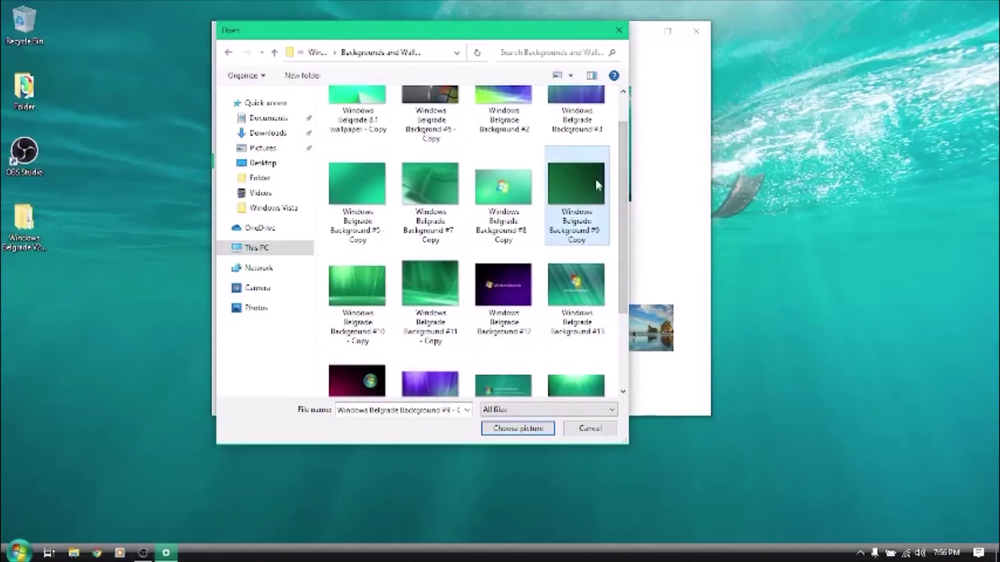
pyautogui.click(517, 429)
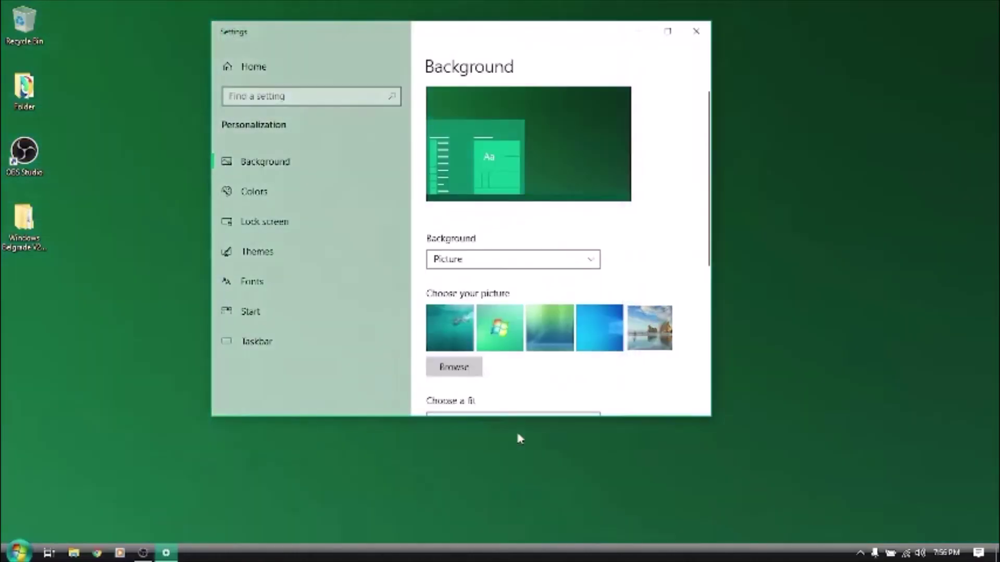
pyautogui.click(640, 32)
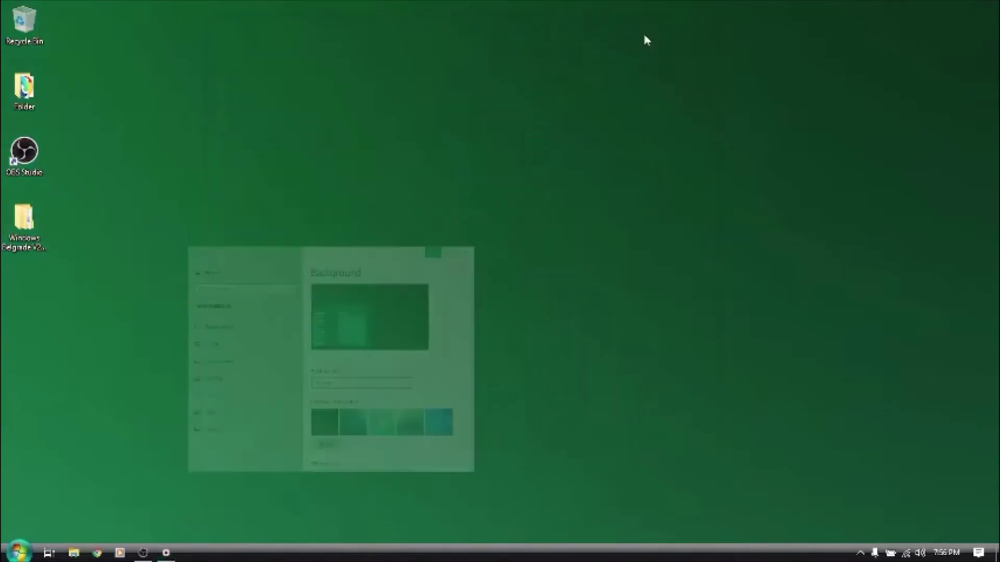
pyautogui.click(19, 552)
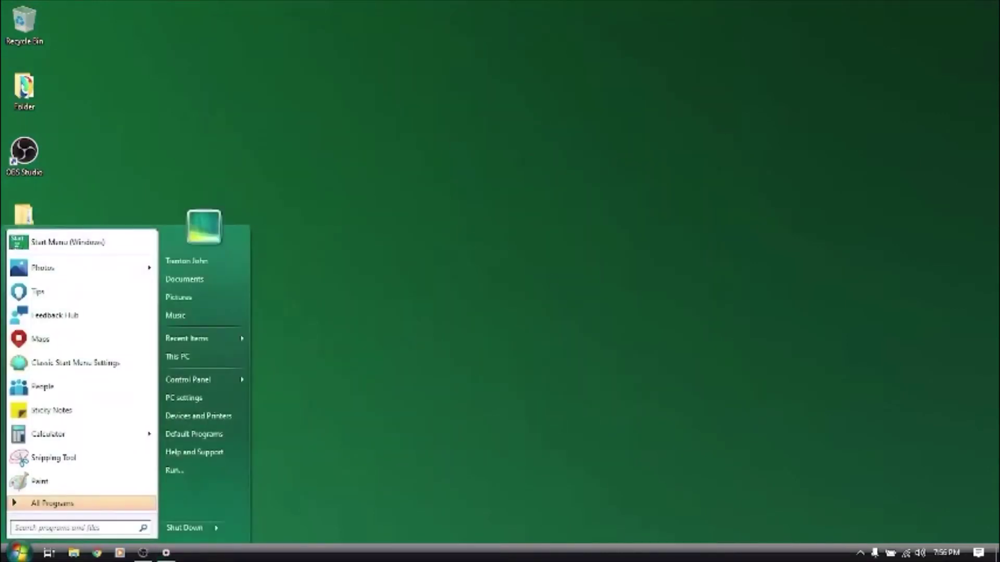
pyautogui.click(256, 476)
# Set Windows Belgrade Log In Wallpaper - Copy as the lock screen picture, check its preview and close the settings
pyautogui.click(165, 554)
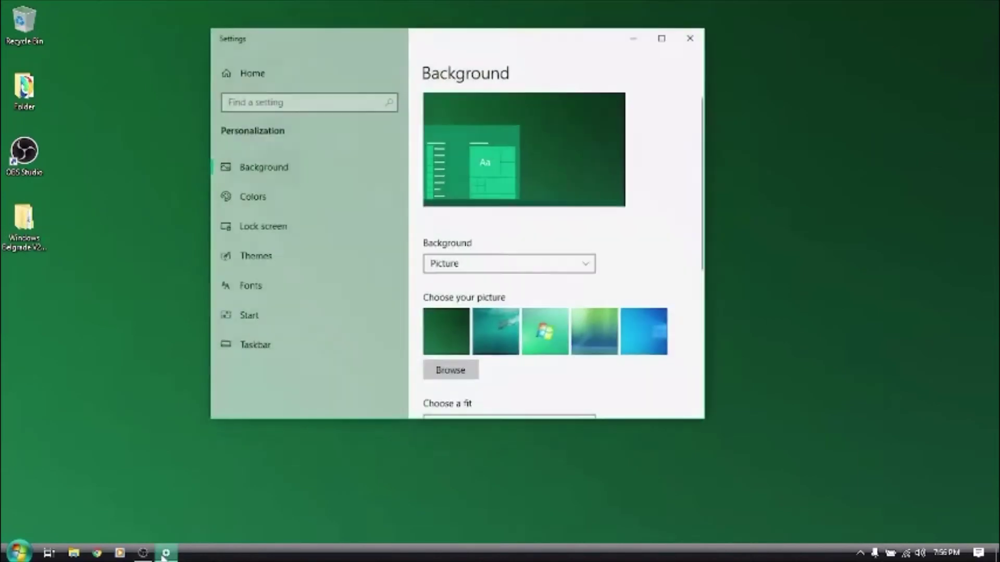
pyautogui.click(306, 230)
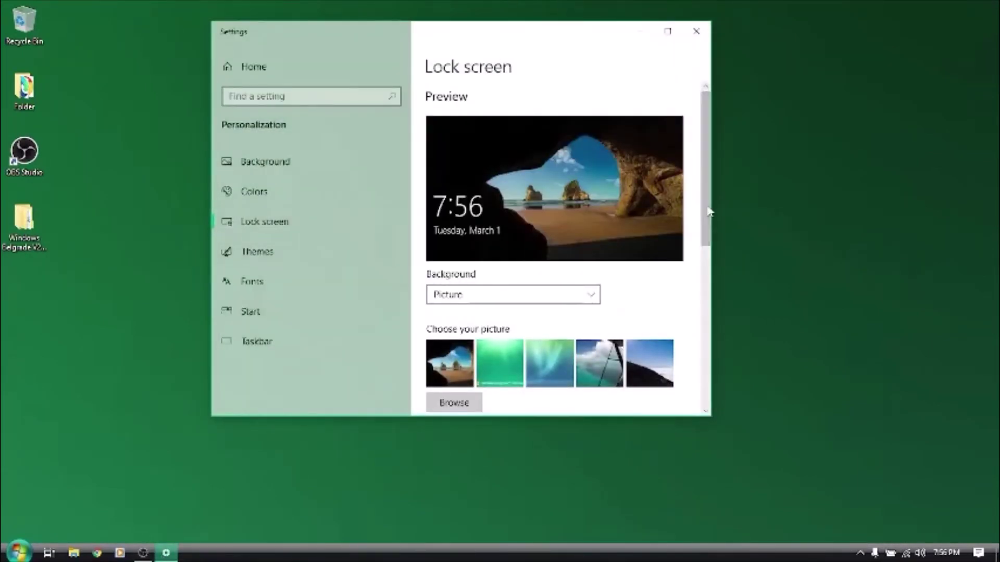
pyautogui.scroll(-2, 706, 219)
pyautogui.click(452, 355)
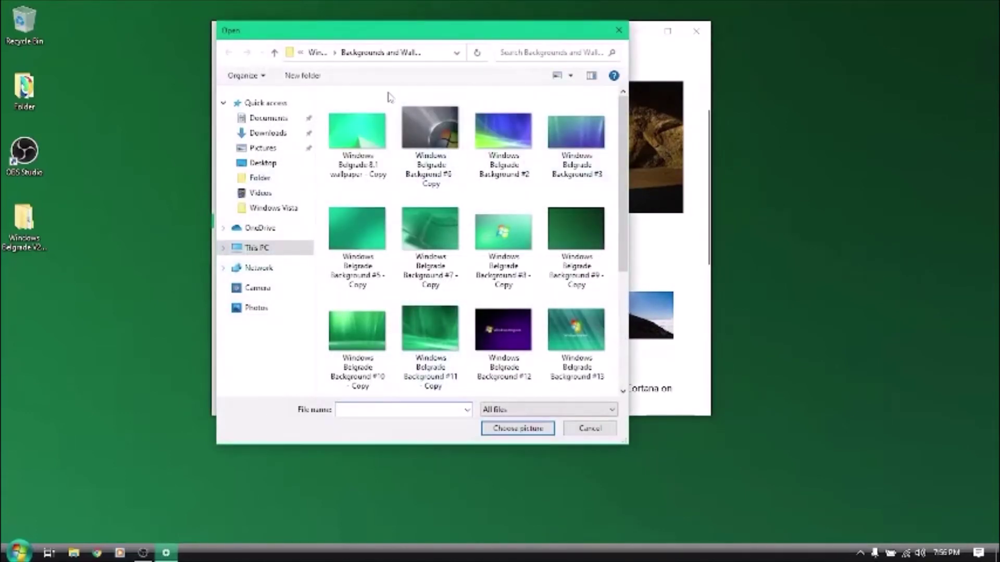
pyautogui.moveTo(626, 190); pyautogui.dragTo(621, 280)
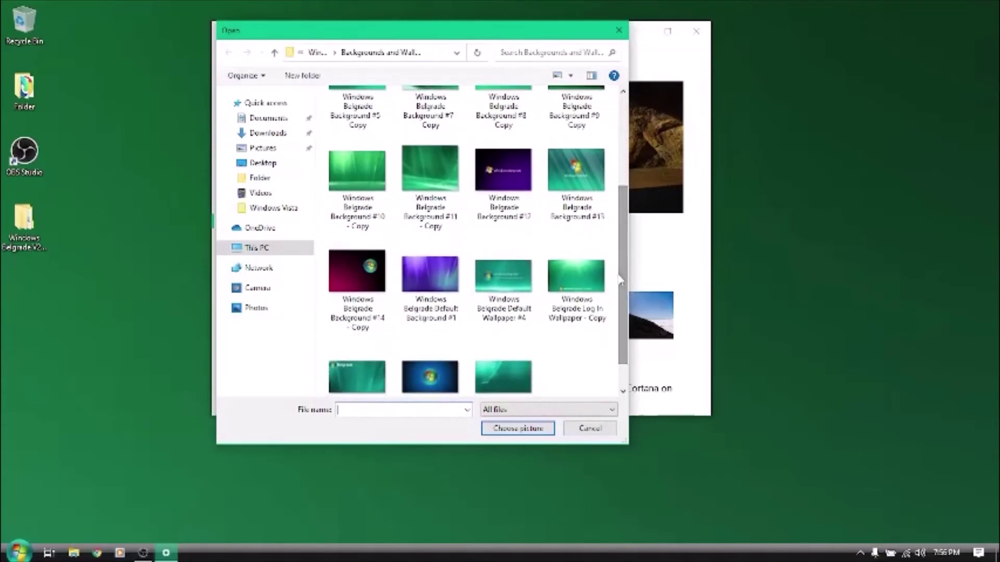
pyautogui.click(587, 293)
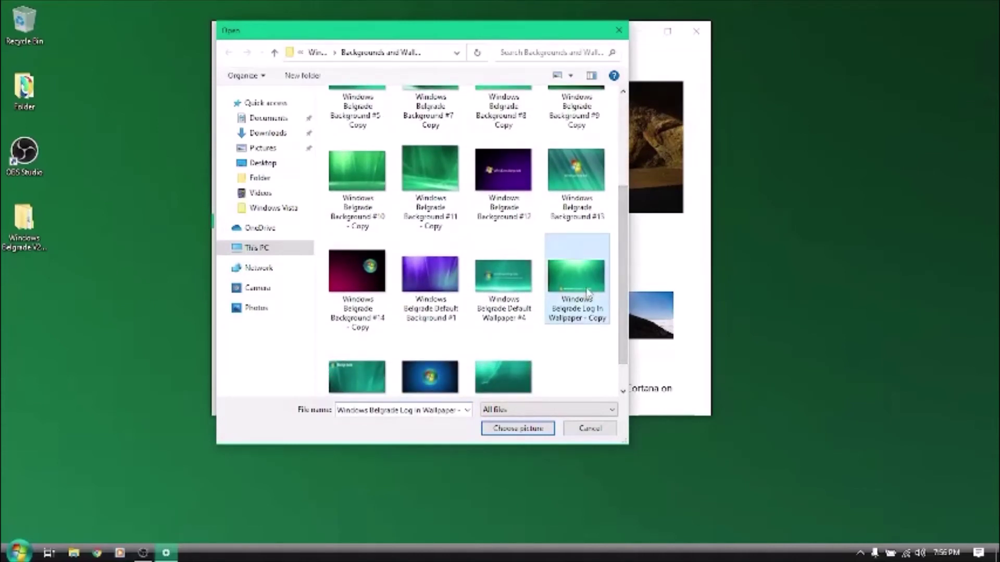
pyautogui.click(522, 434)
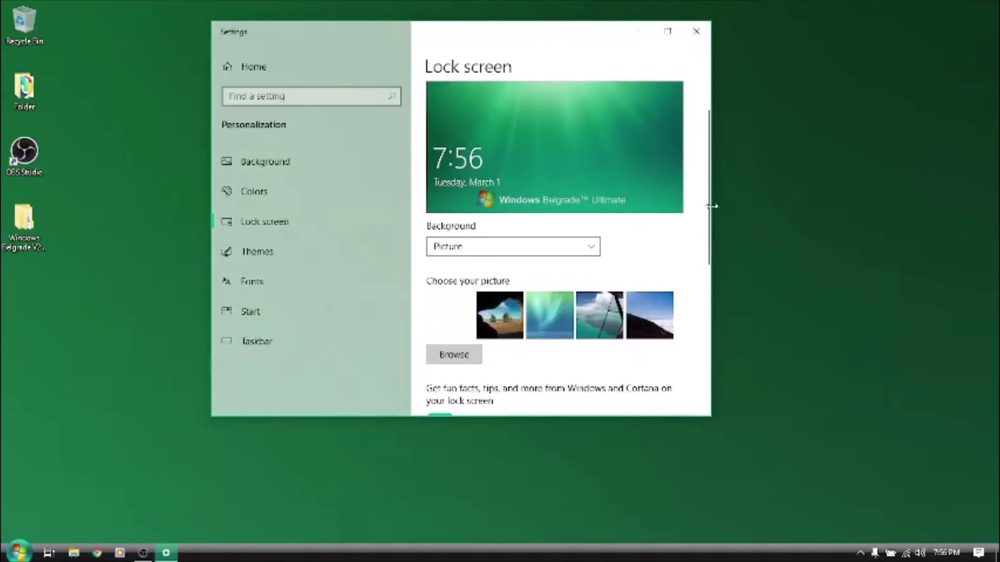
pyautogui.moveTo(708, 202); pyautogui.dragTo(705, 183)
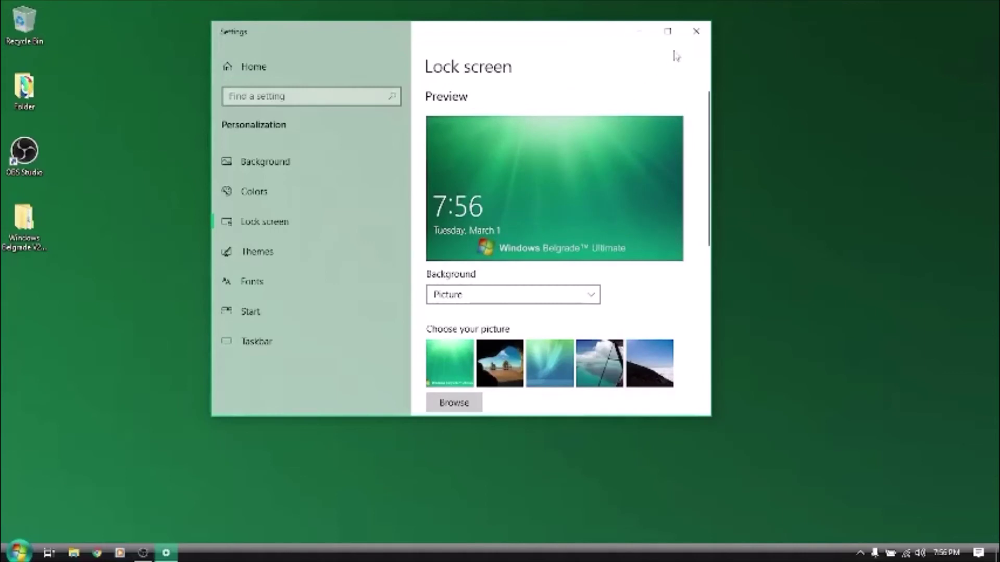
pyautogui.click(695, 31)
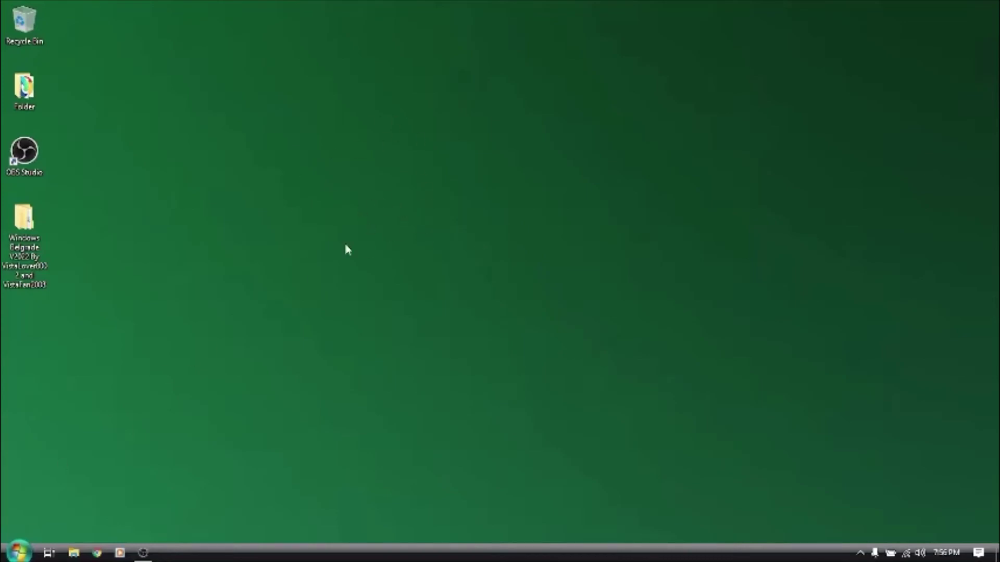
# Open the Your info page of the Accounts settings and go to the Create your picture section
pyautogui.click(19, 552)
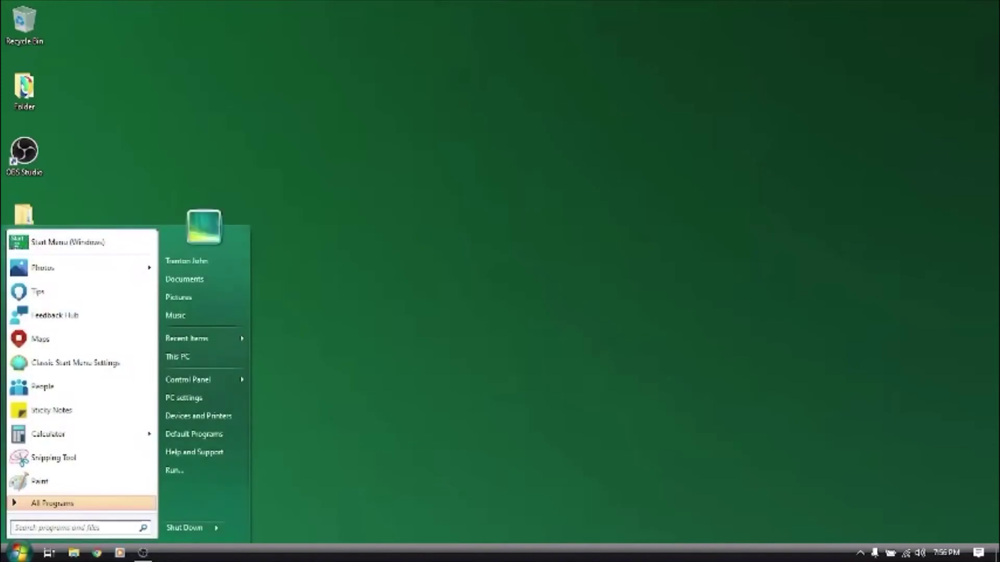
pyautogui.click(211, 396)
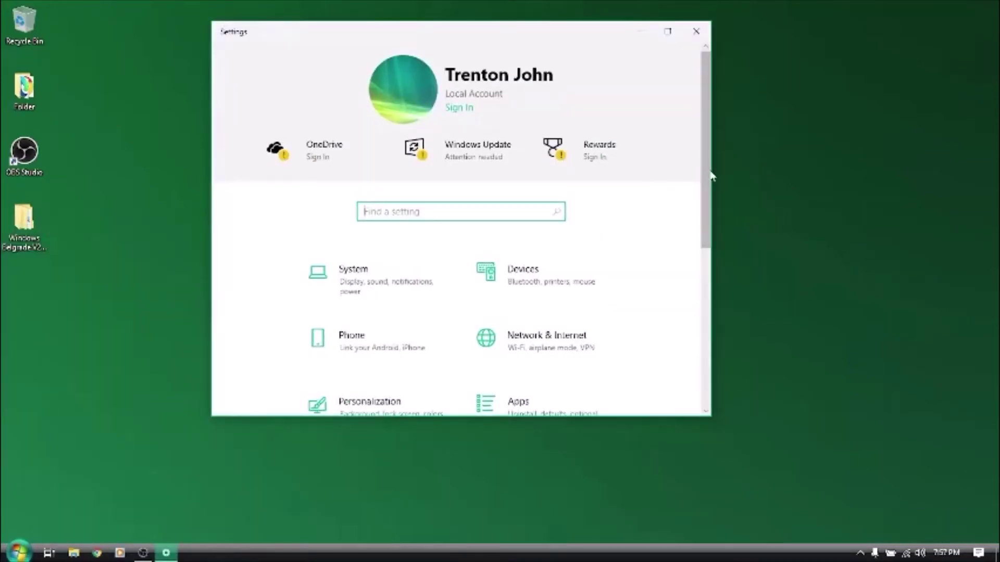
pyautogui.moveTo(712, 174); pyautogui.dragTo(717, 266)
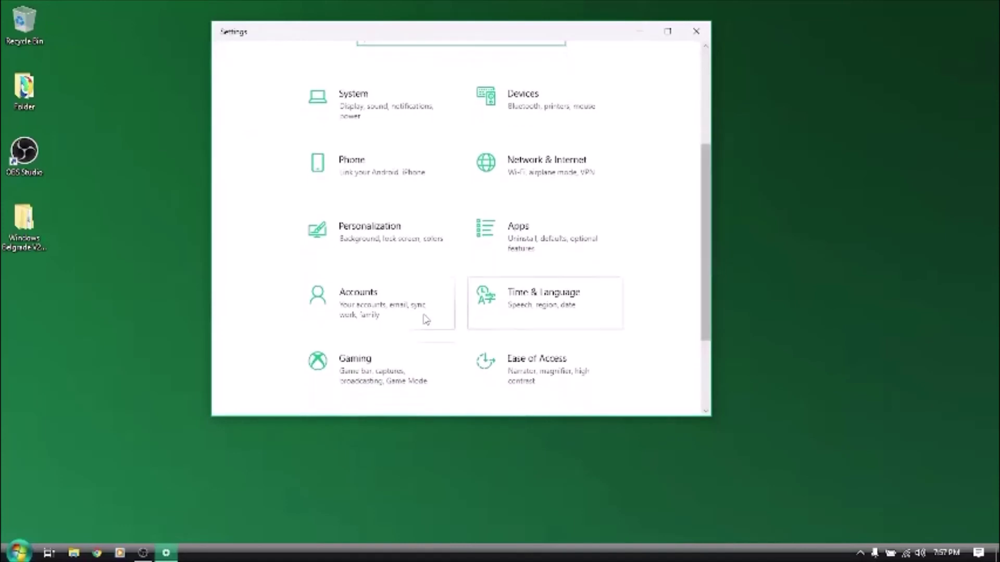
pyautogui.click(379, 313)
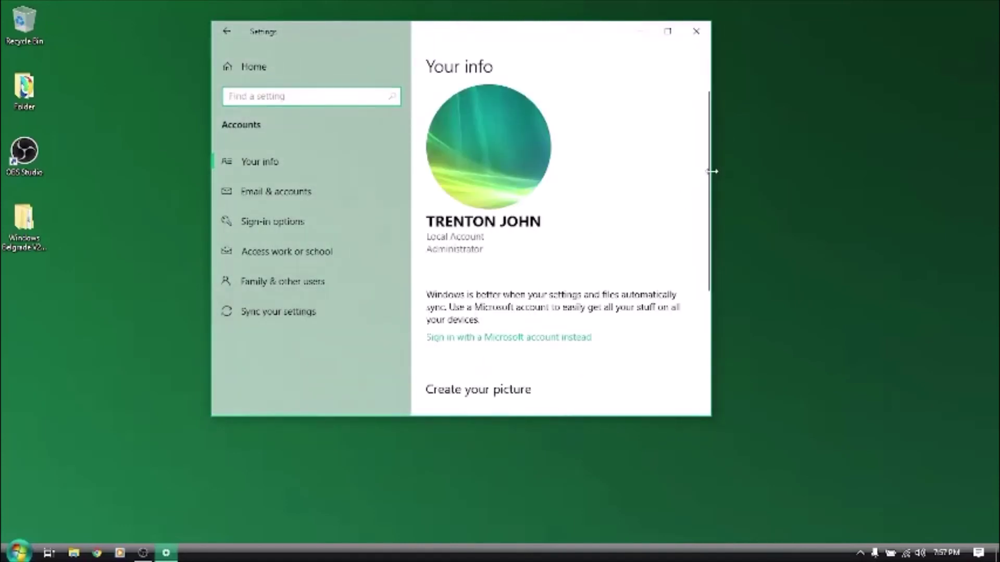
pyautogui.moveTo(709, 174); pyautogui.dragTo(704, 272)
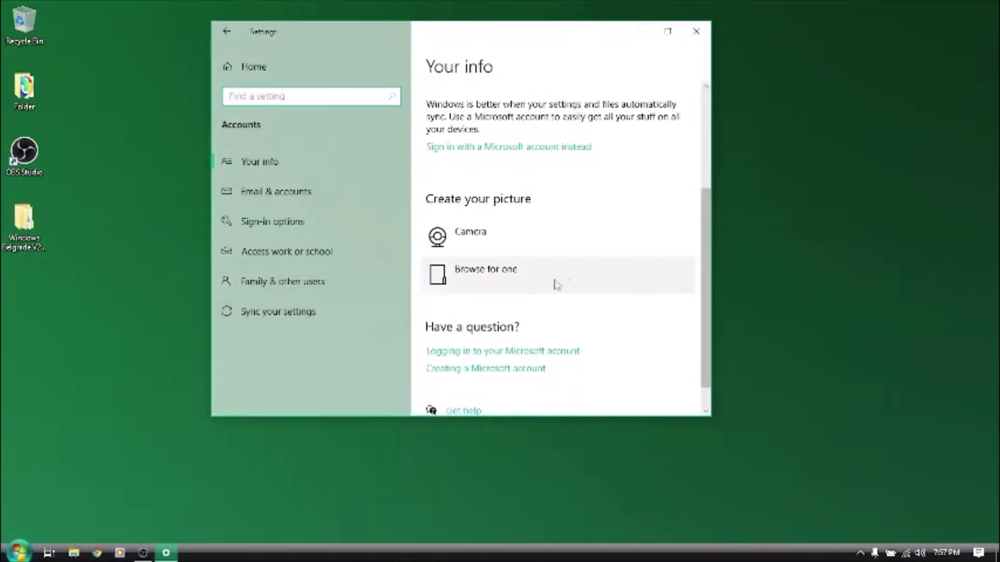
# Set Windows Belgrade Account Picture from the pack's Windows 10 Account Picture folder as the account picture, then close the settings
pyautogui.click(508, 286)
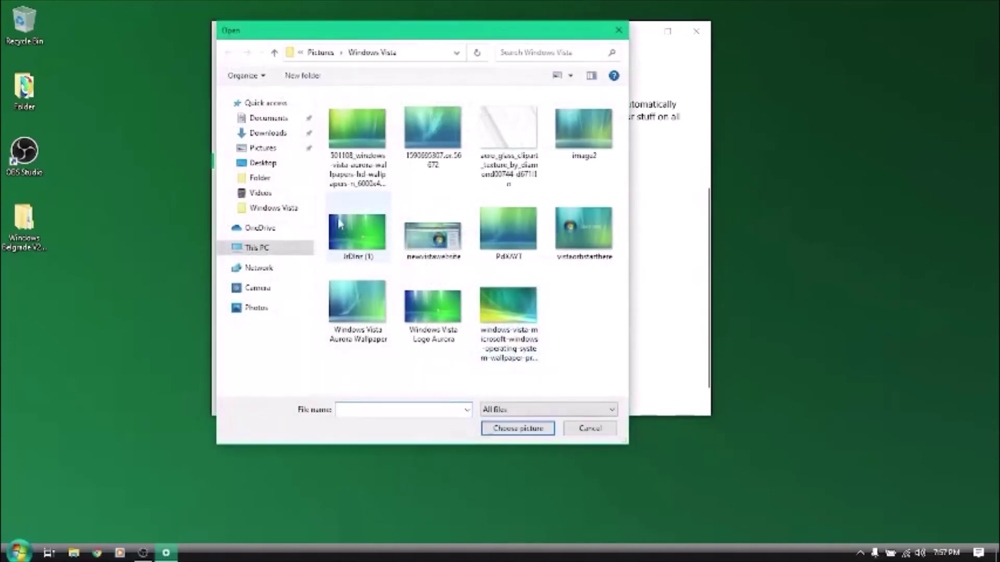
pyautogui.click(267, 163)
pyautogui.doubleClick(385, 125)
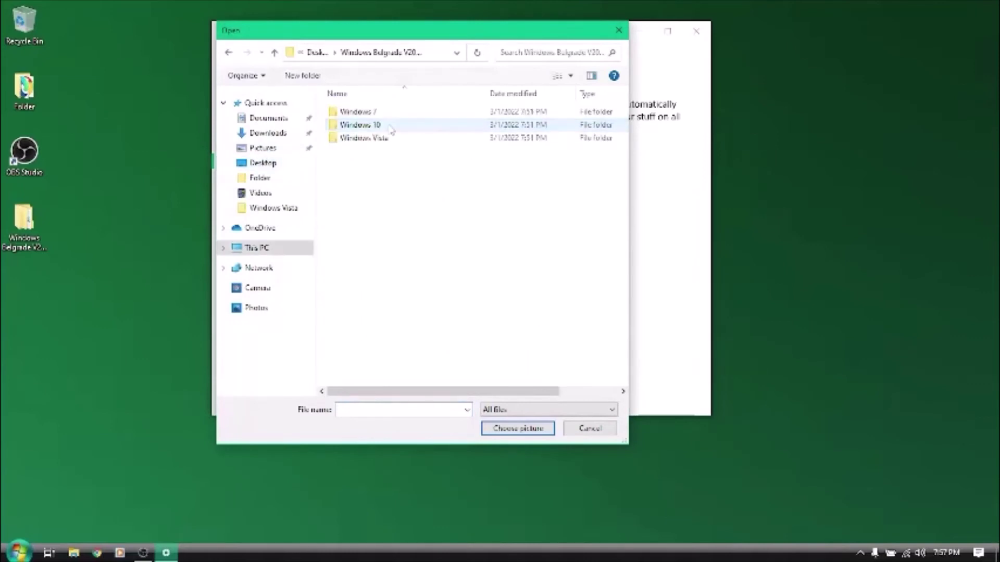
pyautogui.doubleClick(396, 126)
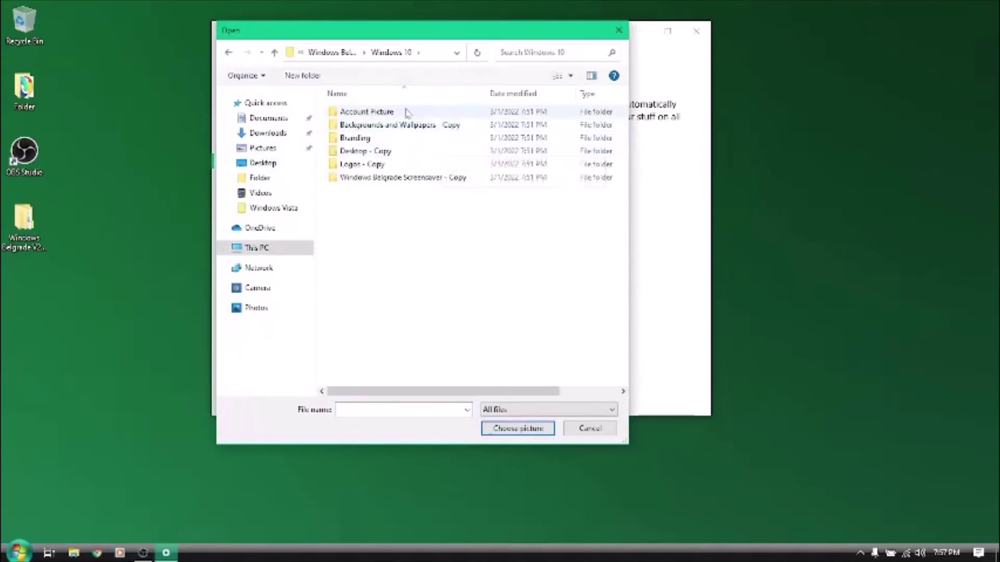
pyautogui.doubleClick(396, 112)
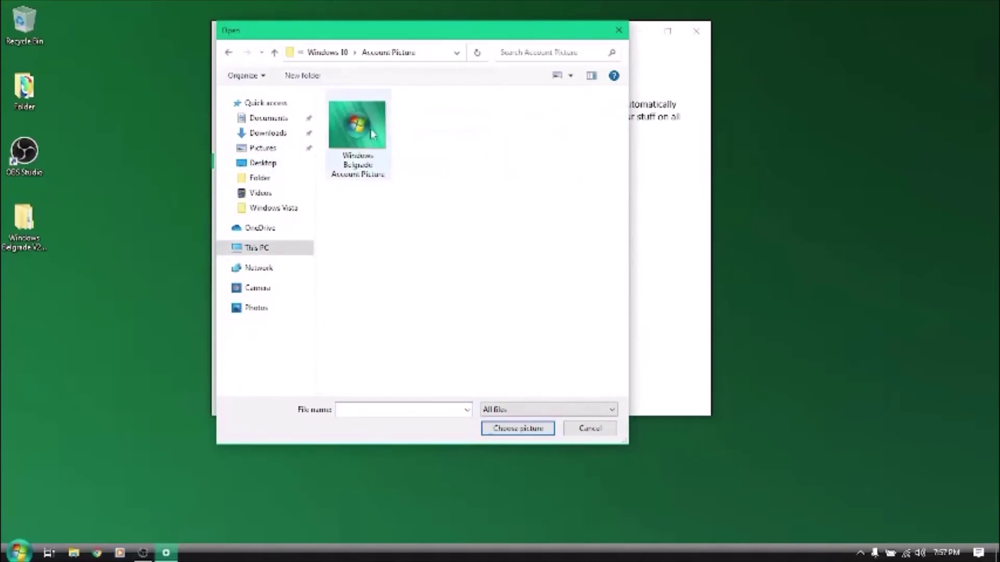
pyautogui.click(373, 134)
pyautogui.click(508, 427)
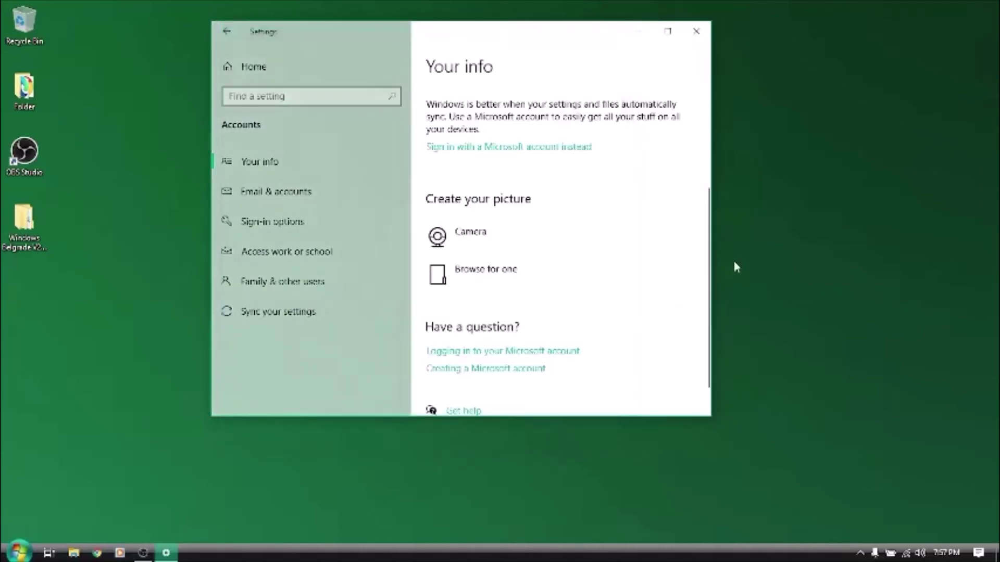
pyautogui.moveTo(706, 256); pyautogui.dragTo(703, 127)
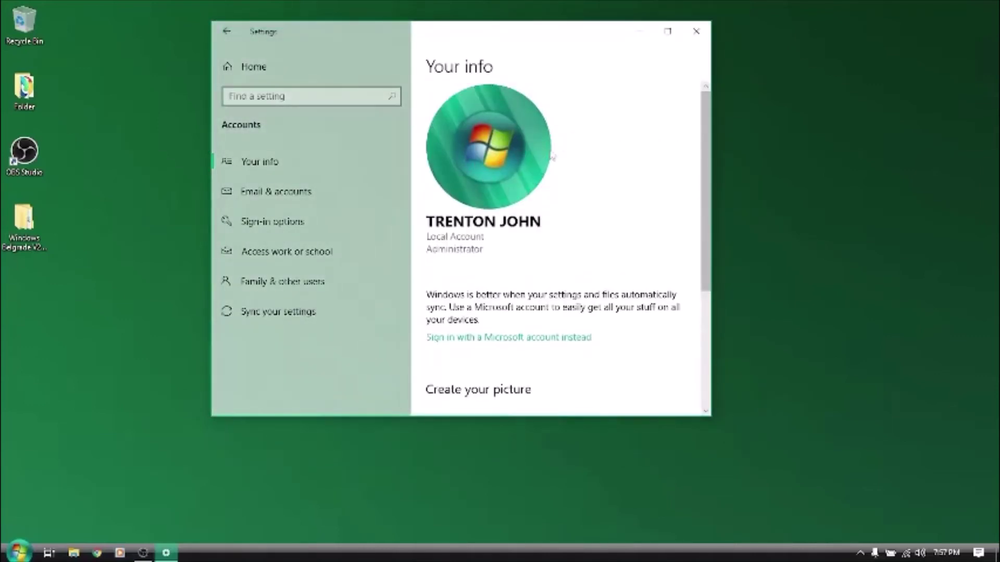
pyautogui.click(696, 31)
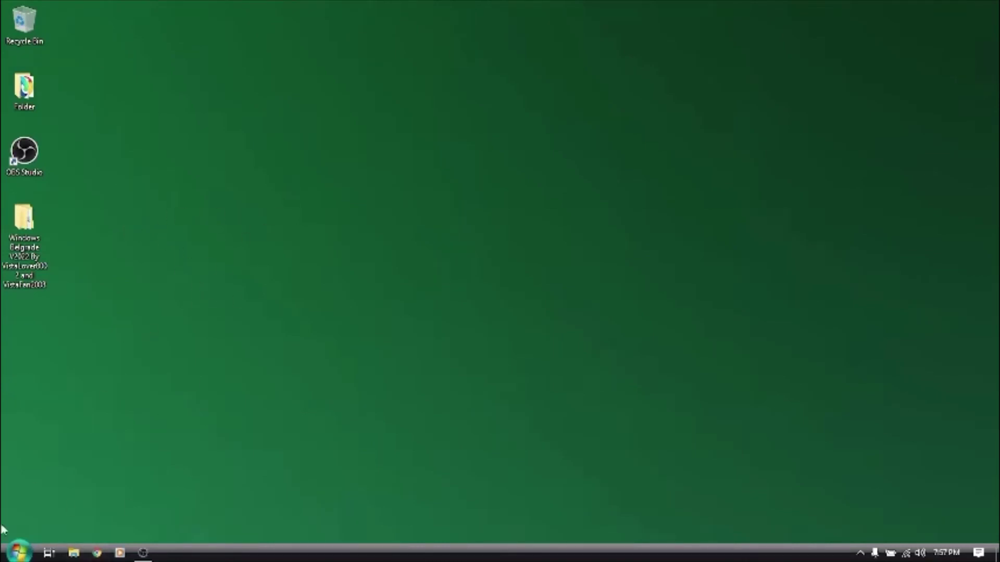
# Find the screen saver settings by searching for screensaver, open them and choose Photos as the screen saver
pyautogui.click(19, 551)
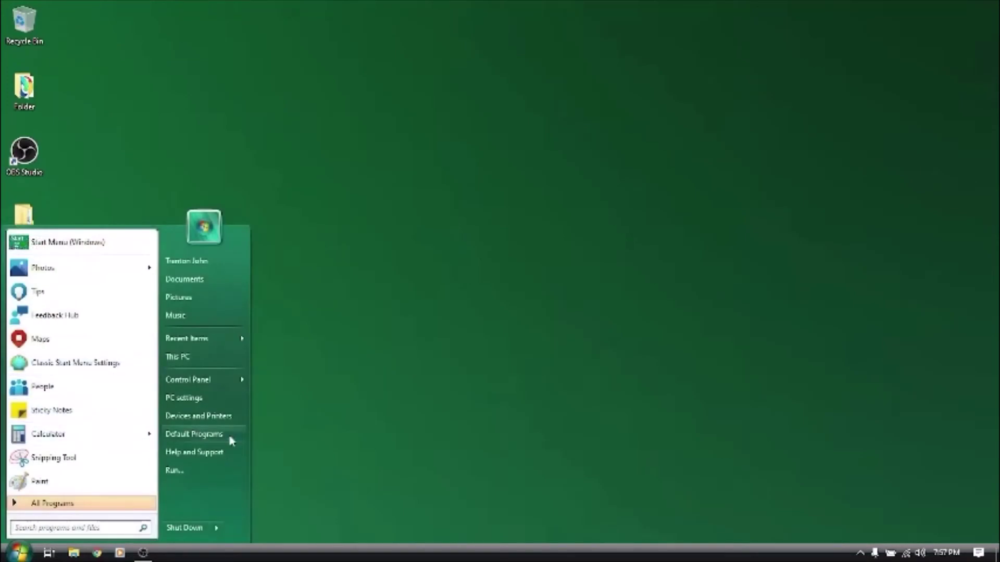
pyautogui.write('screensav')
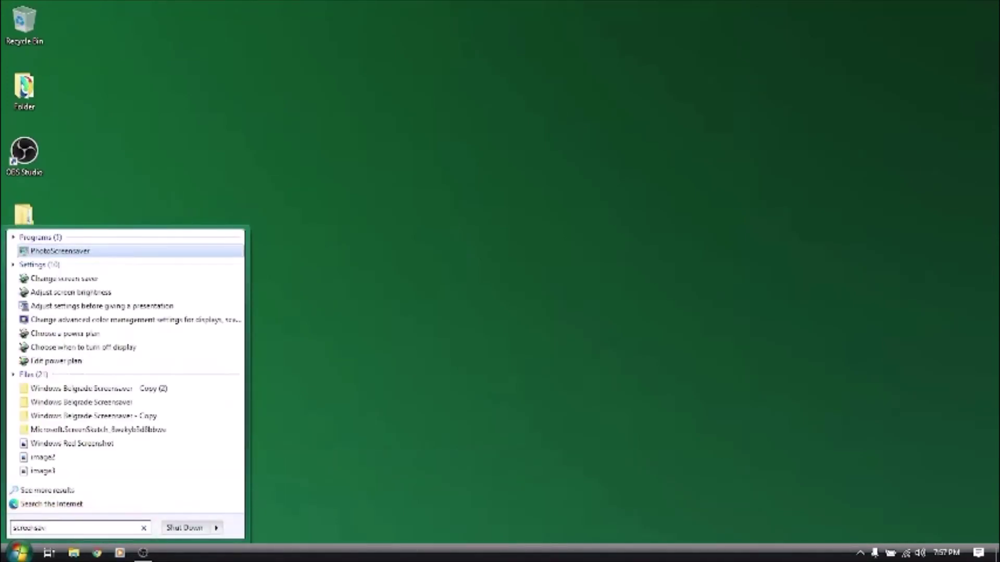
pyautogui.write('er')
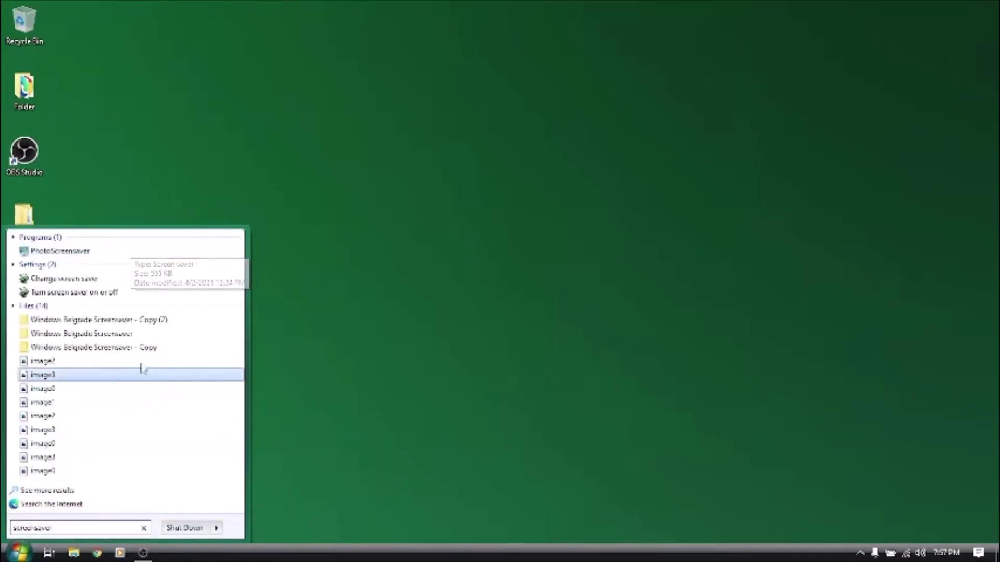
pyautogui.click(52, 279)
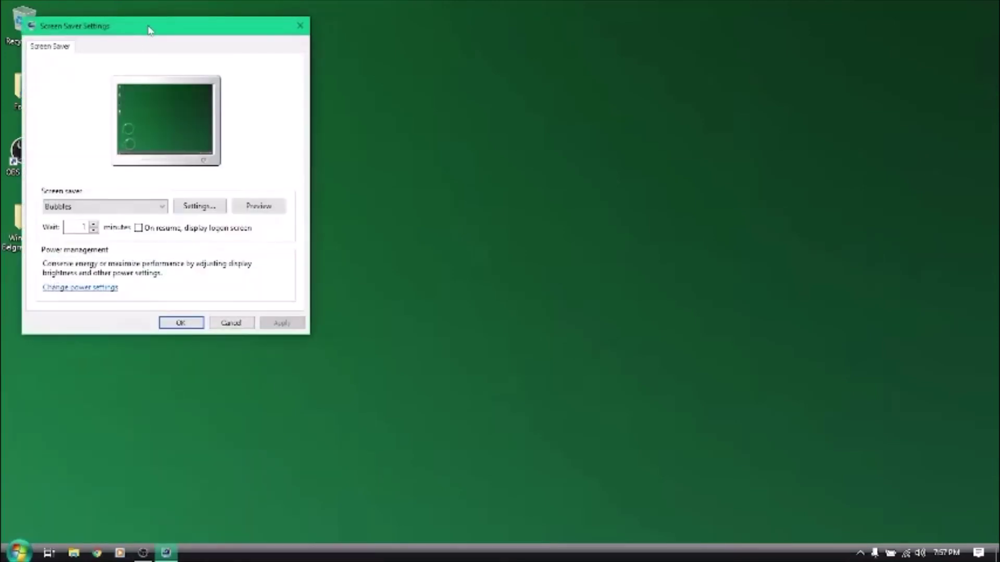
pyautogui.moveTo(149, 30); pyautogui.dragTo(384, 91)
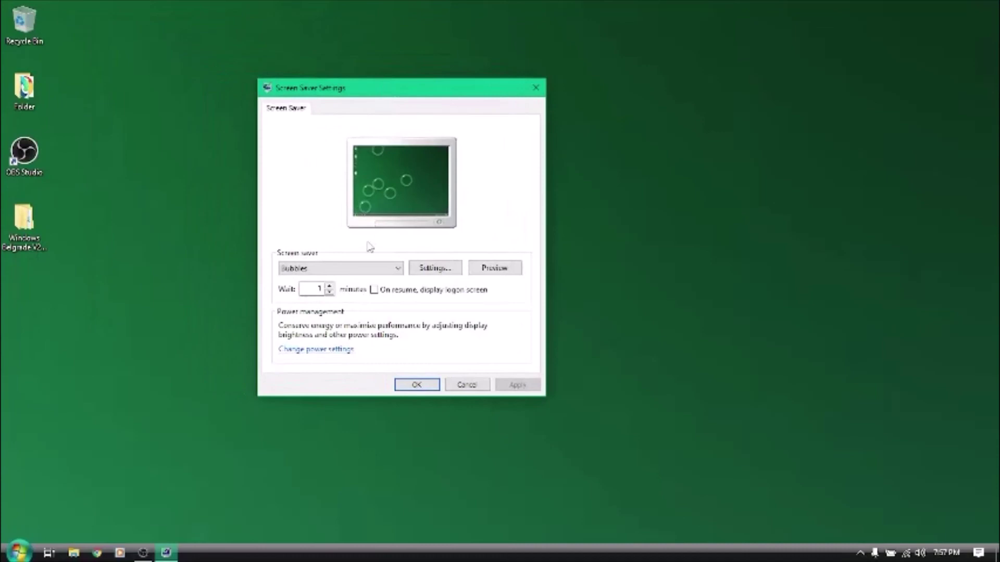
pyautogui.click(353, 269)
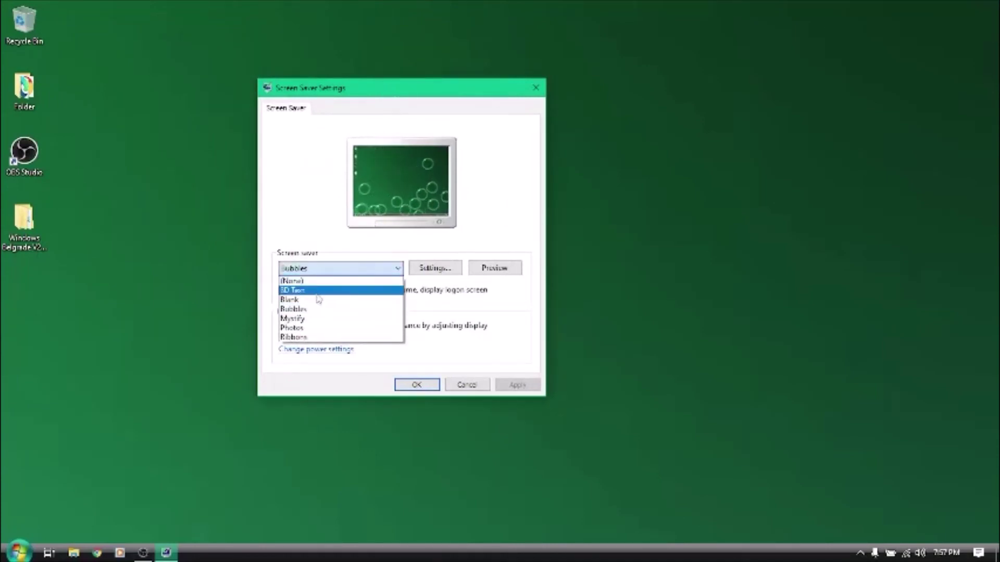
pyautogui.click(319, 328)
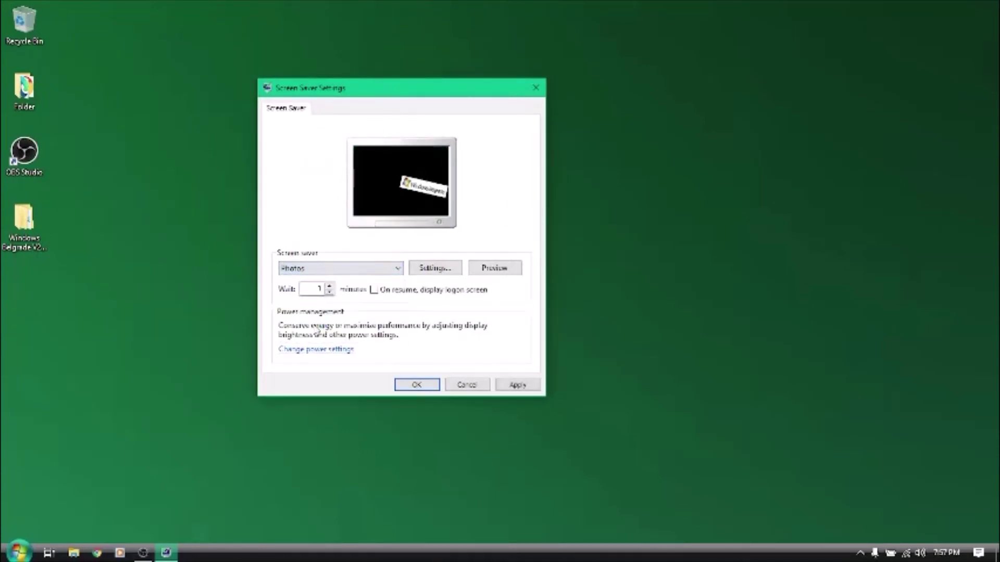
# Set the Photos screen saver to use the Windows Belgrade Screensaver - Copy folder at Medium slide show speed, and apply the settings
pyautogui.click(441, 270)
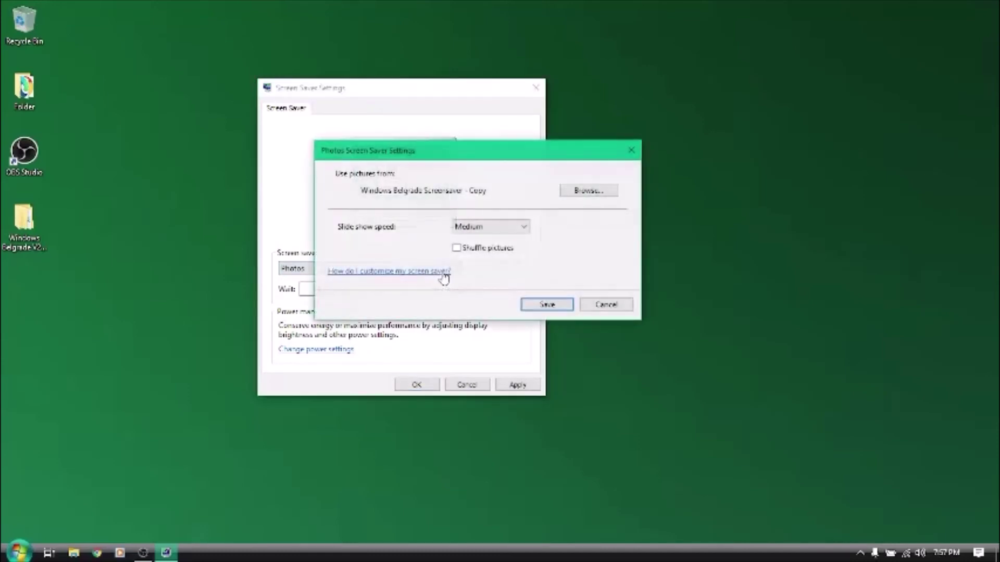
pyautogui.click(606, 192)
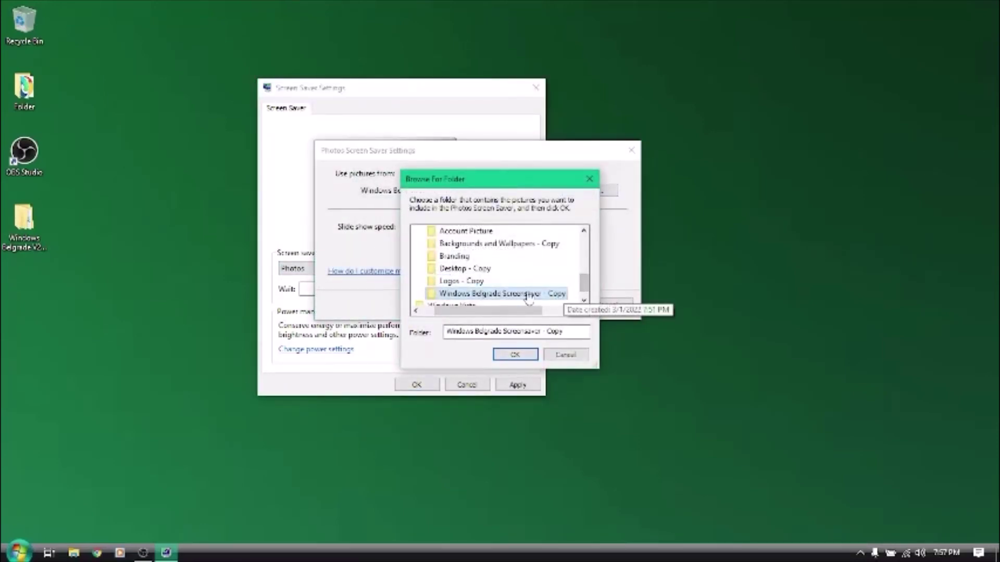
pyautogui.moveTo(582, 285)
pyautogui.mouseDown()
pyautogui.moveTo(581, 274)
pyautogui.moveTo(586, 281)
pyautogui.mouseUp()
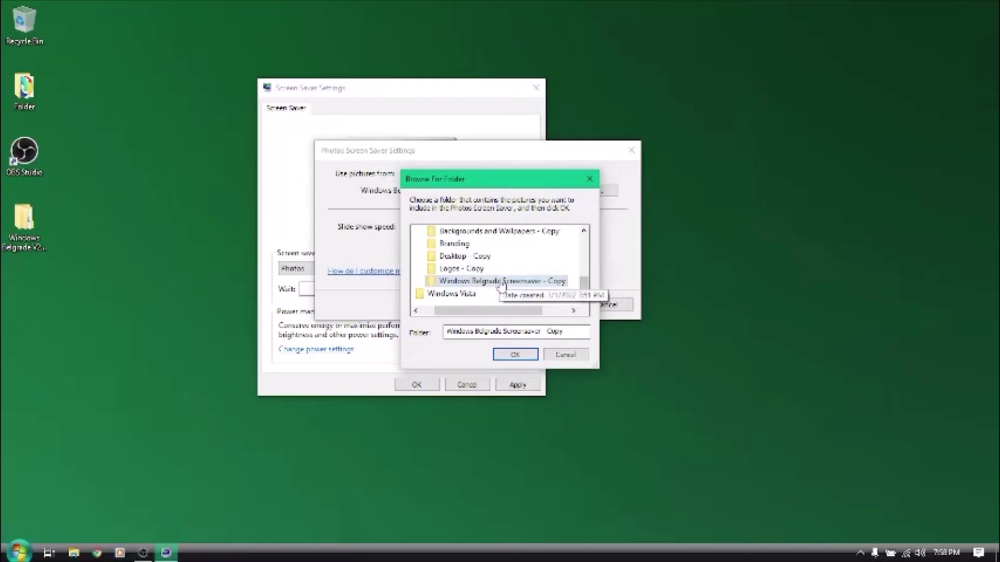
pyautogui.click(527, 358)
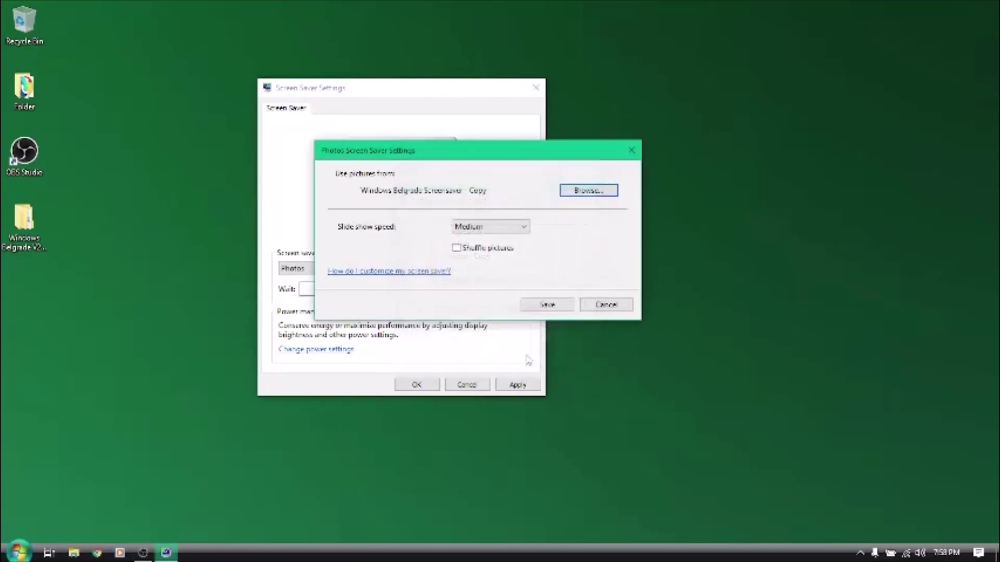
pyautogui.click(479, 230)
pyautogui.click(474, 244)
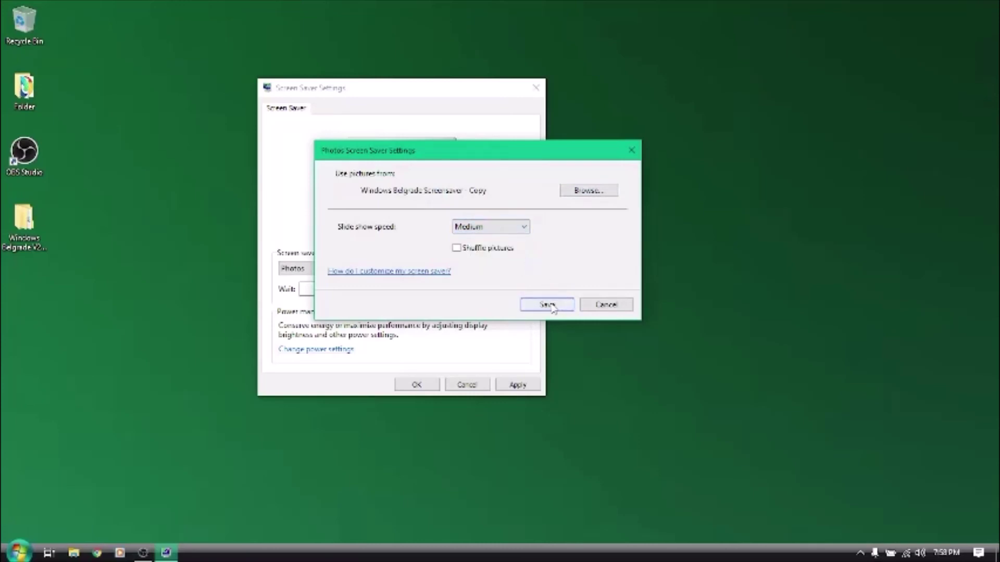
pyautogui.click(547, 305)
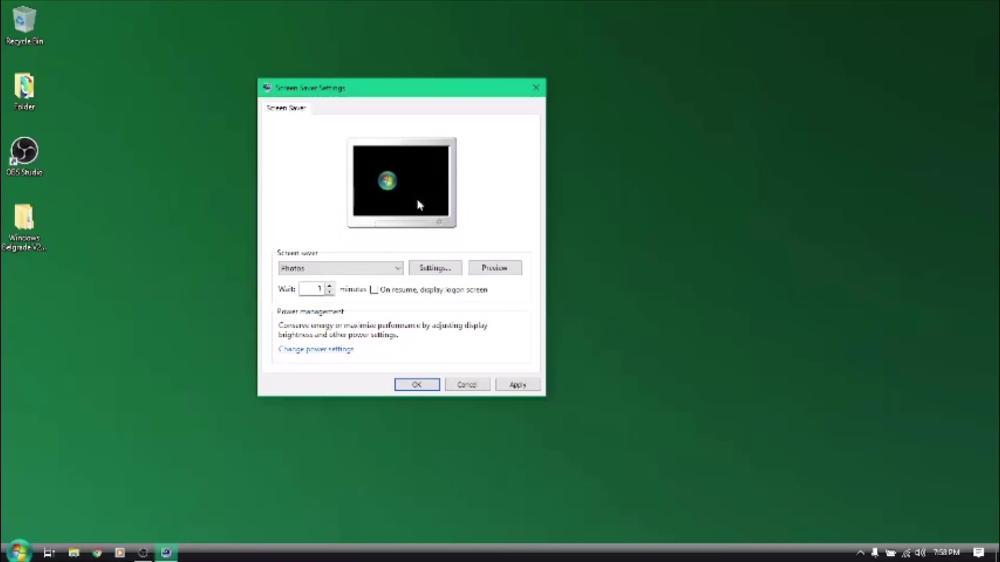
pyautogui.click(530, 390)
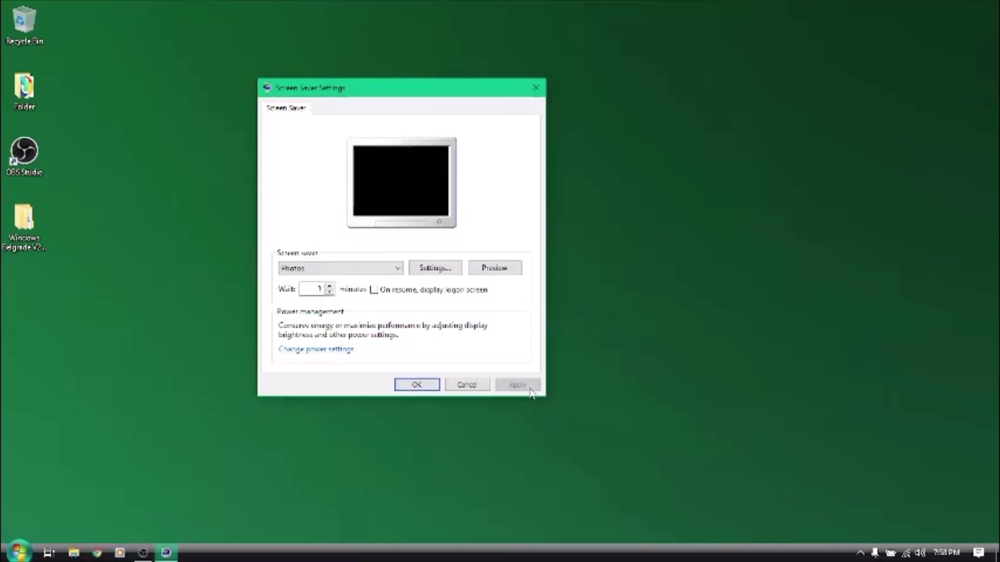
pyautogui.click(428, 387)
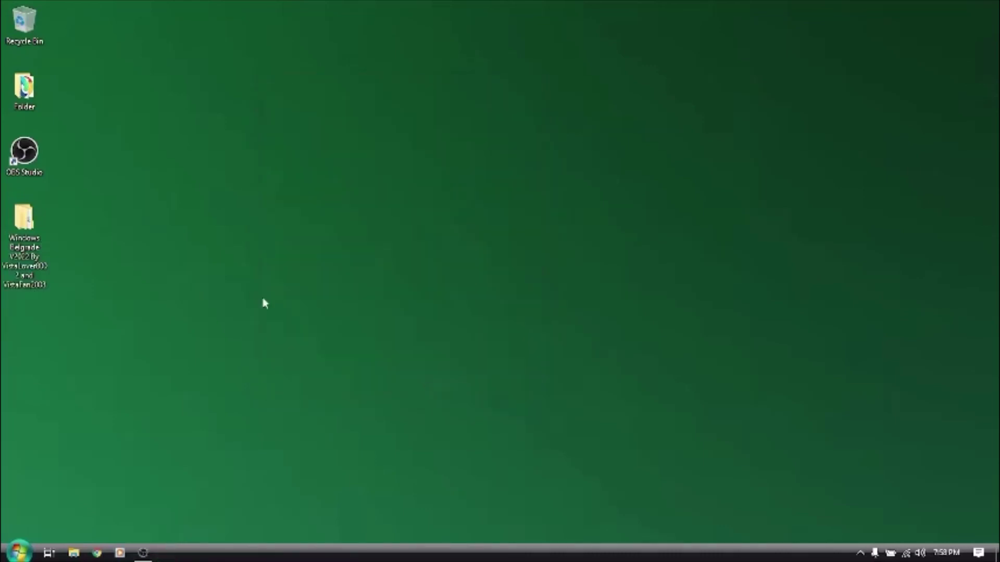
# Examine the Dreamscene Wallpapers and Boot Screen folders inside the pack's Windows Vista folder, then close the folder window
pyautogui.doubleClick(24, 217)
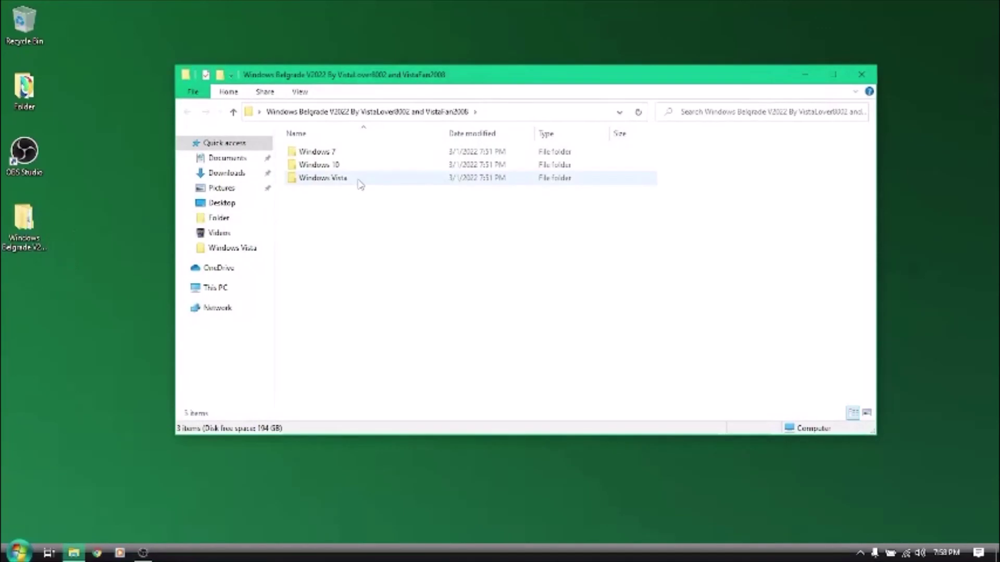
pyautogui.doubleClick(359, 180)
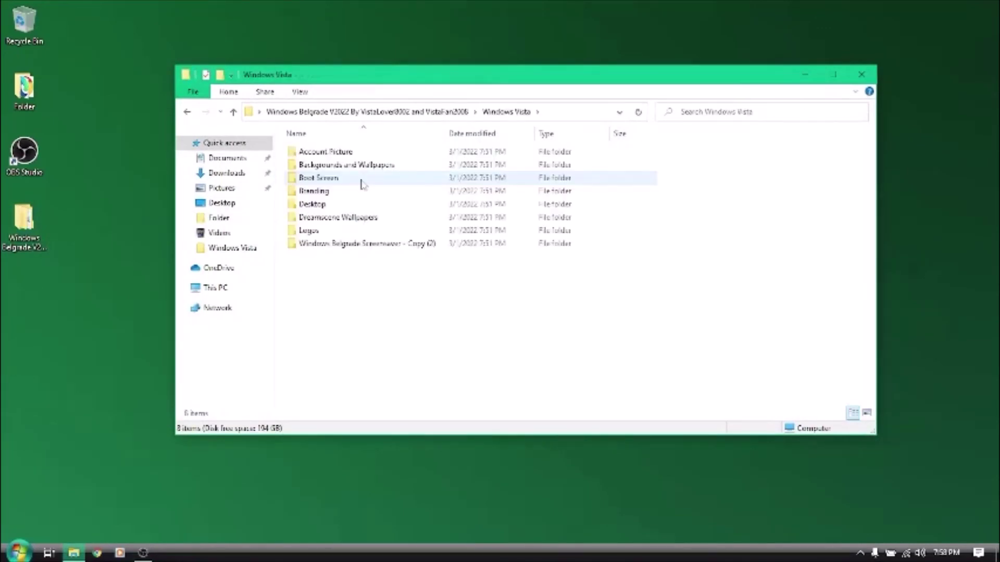
pyautogui.doubleClick(357, 218)
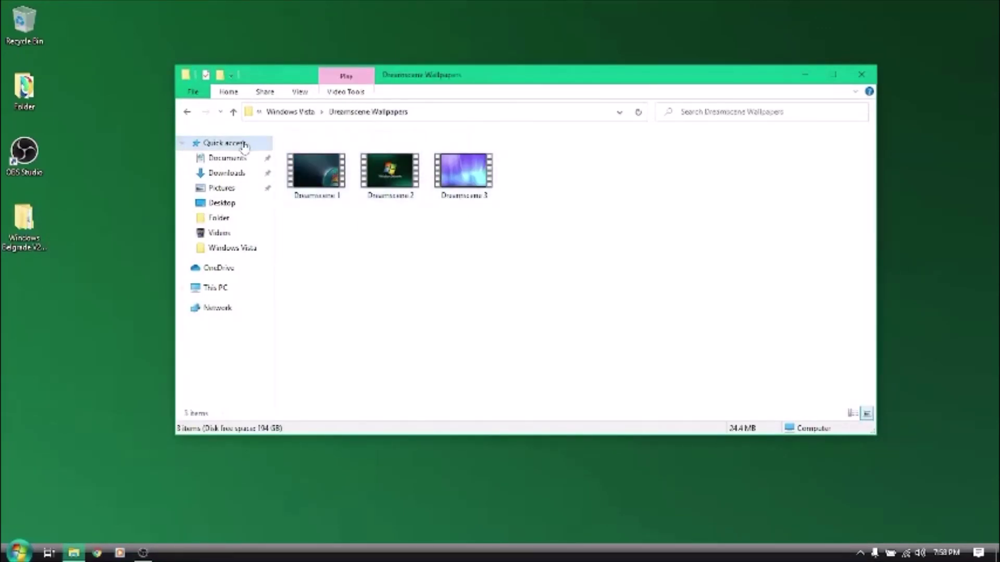
pyautogui.click(186, 112)
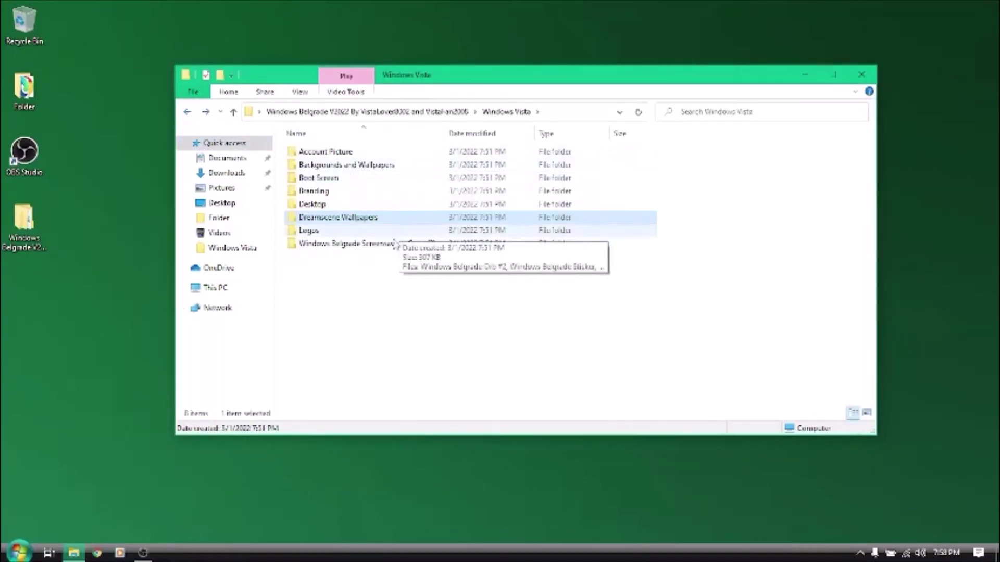
pyautogui.doubleClick(326, 178)
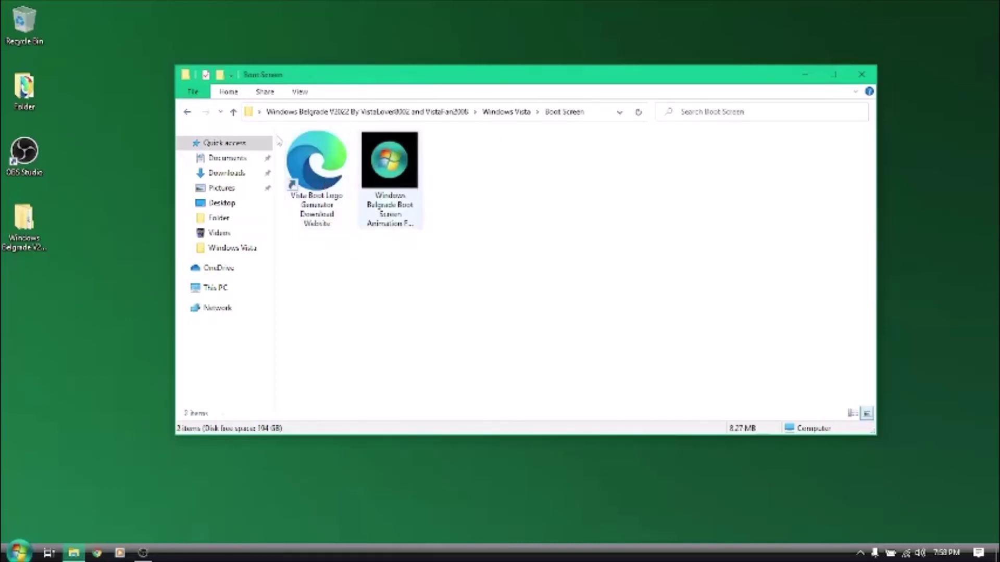
pyautogui.click(186, 113)
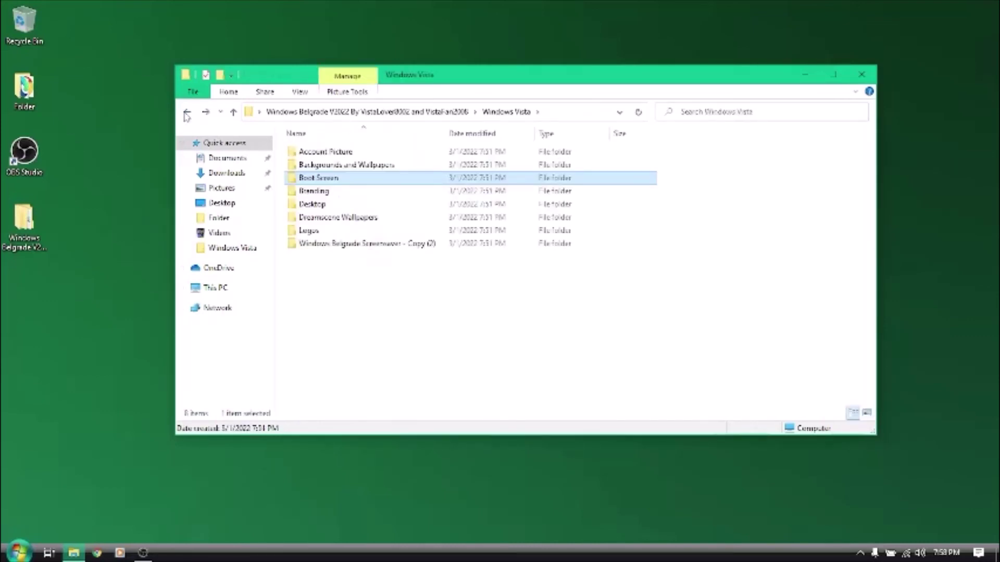
pyautogui.click(186, 113)
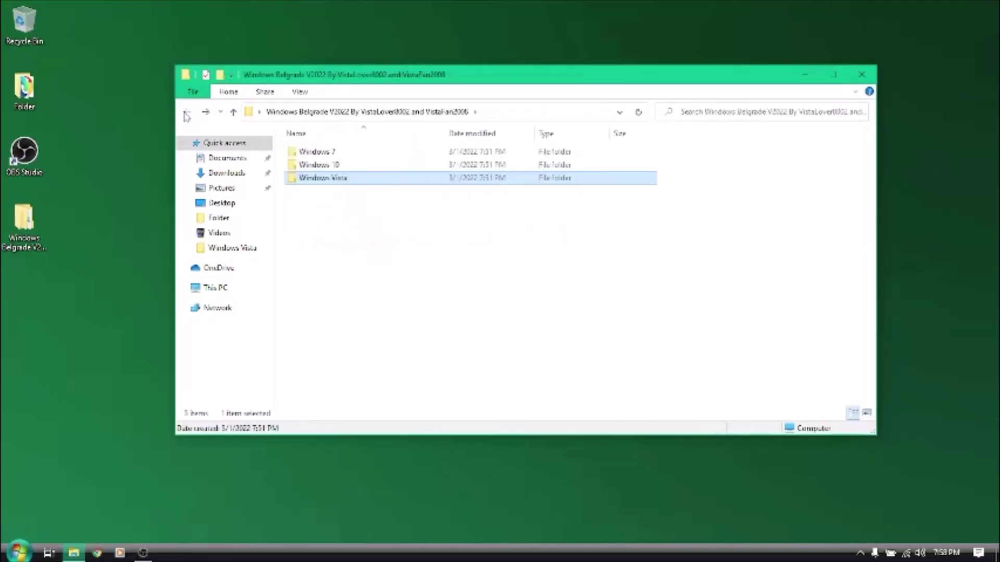
pyautogui.click(862, 74)
pyautogui.click(408, 198)
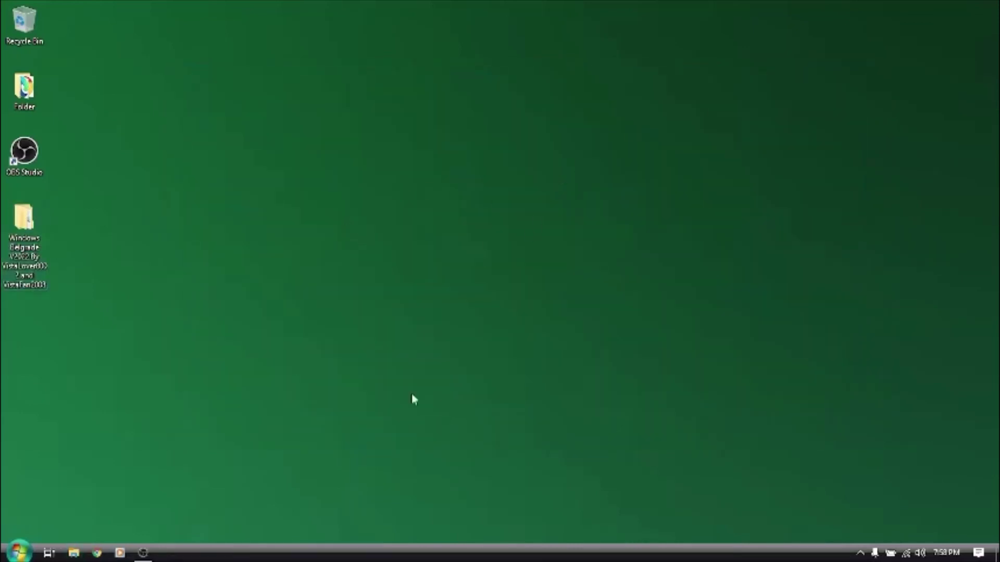
# Look over the customized start menu on the finished desktop and close it again
pyautogui.press('super')
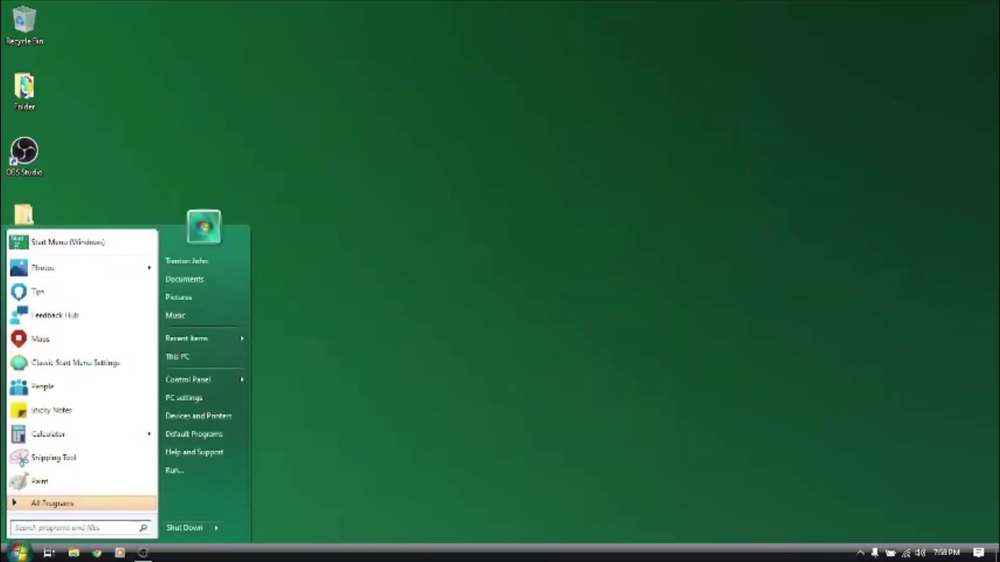
pyautogui.press('super')
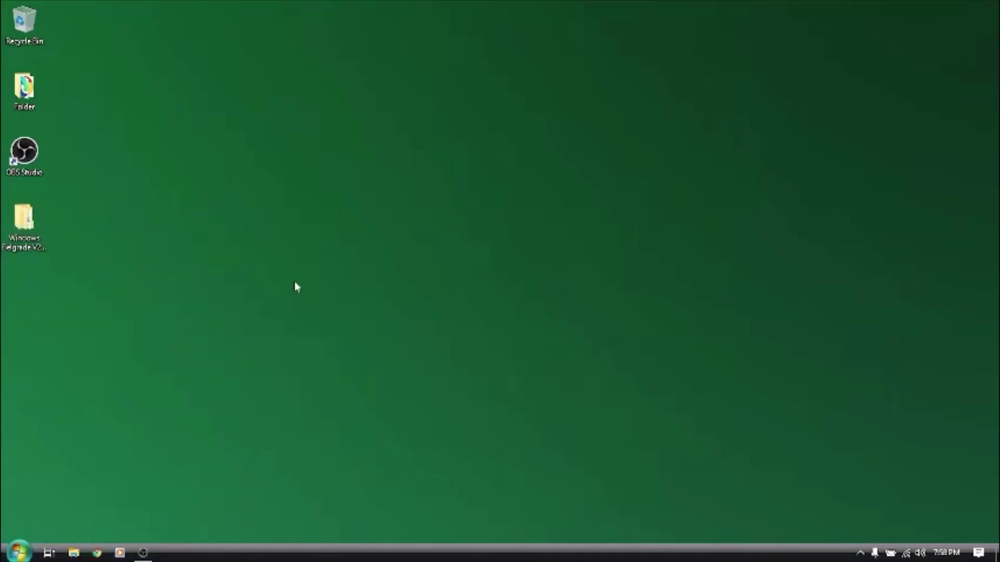